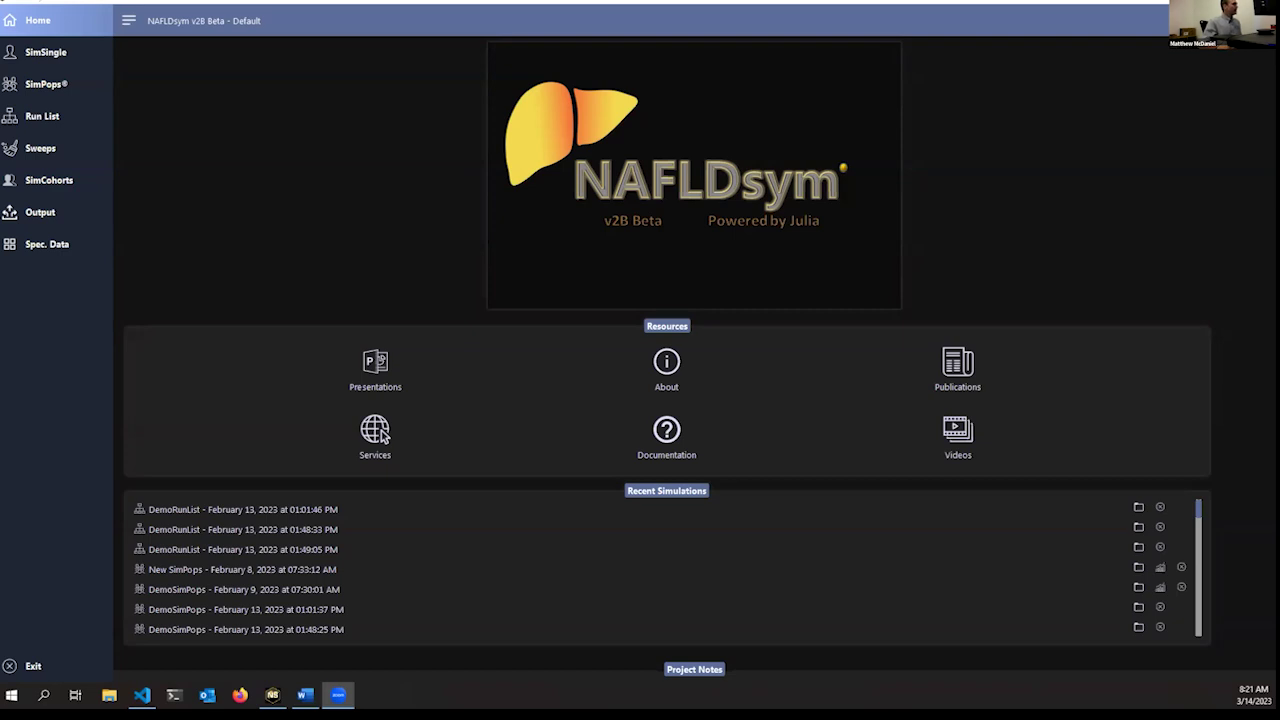
Create a new NAFLDsym SimSingle configuration named DemoSimSingle.
left_click(46, 52)
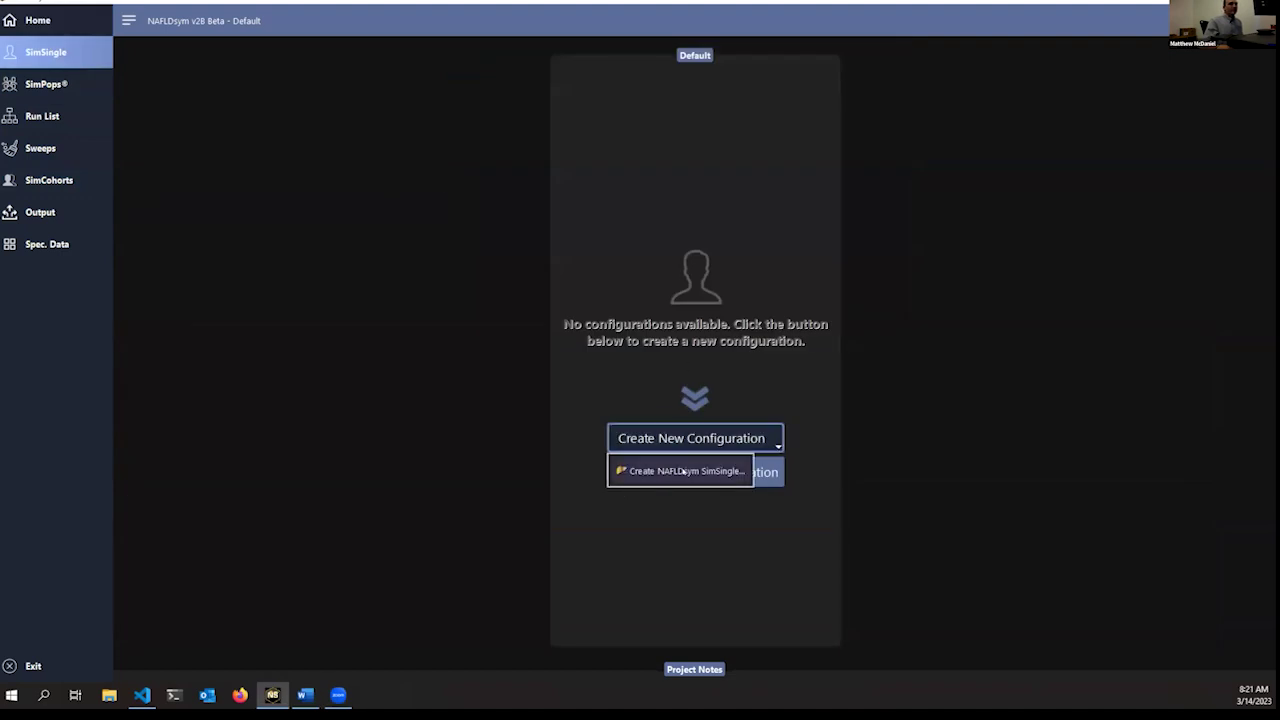
left_click(686, 437)
type("Demos")
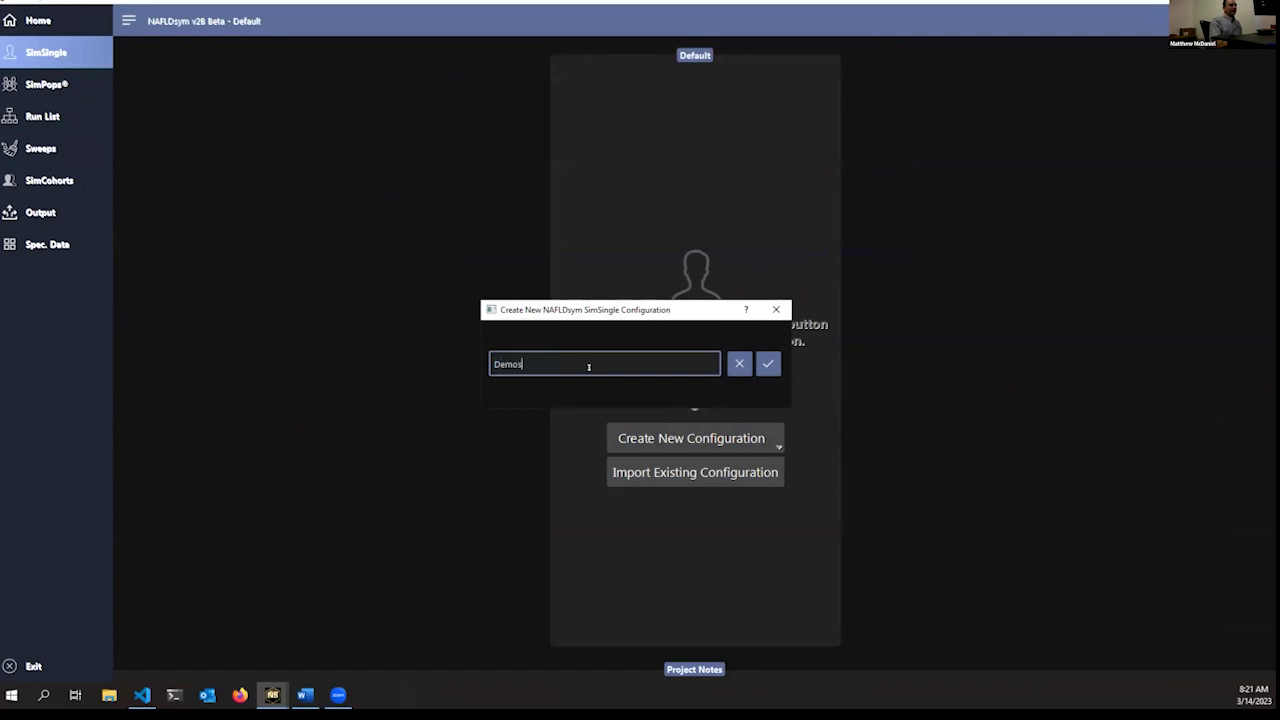
key("BackSpace")
type("SimSingle")
key("Return")
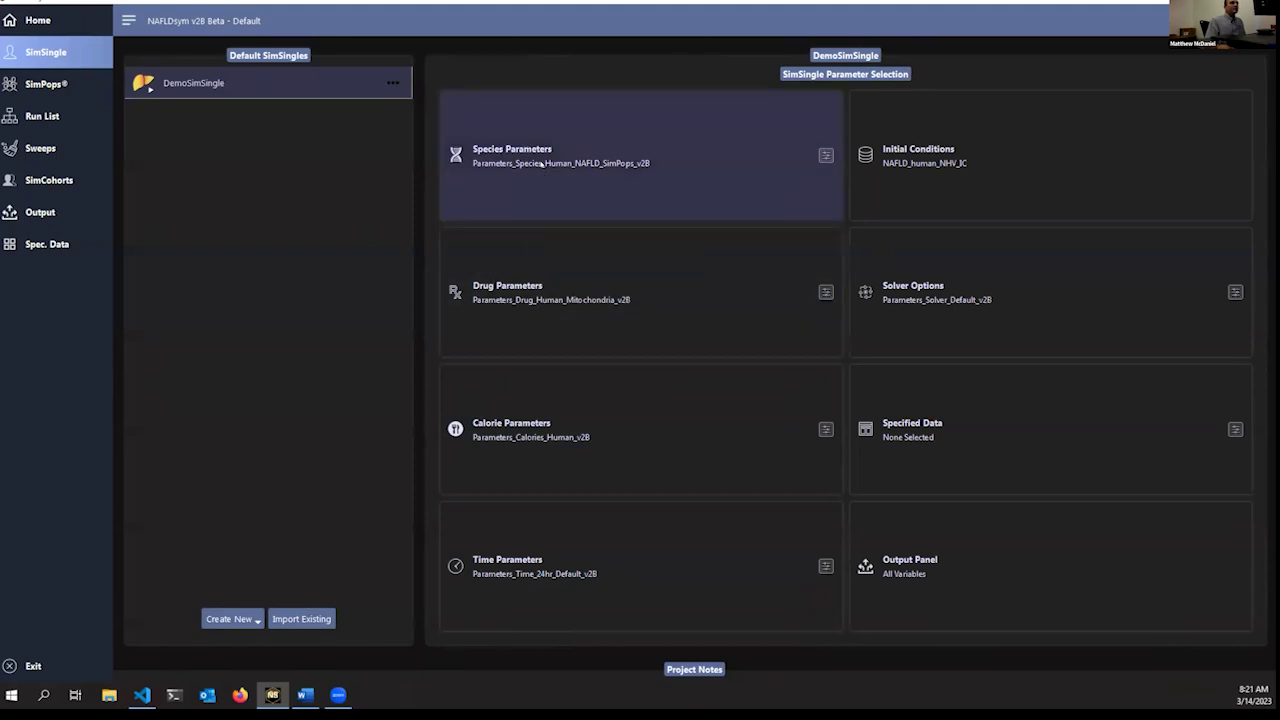
Check the available species parameter sets, then open the selected time parameter set for customization and review its parameters as a table.
left_click(540, 164)
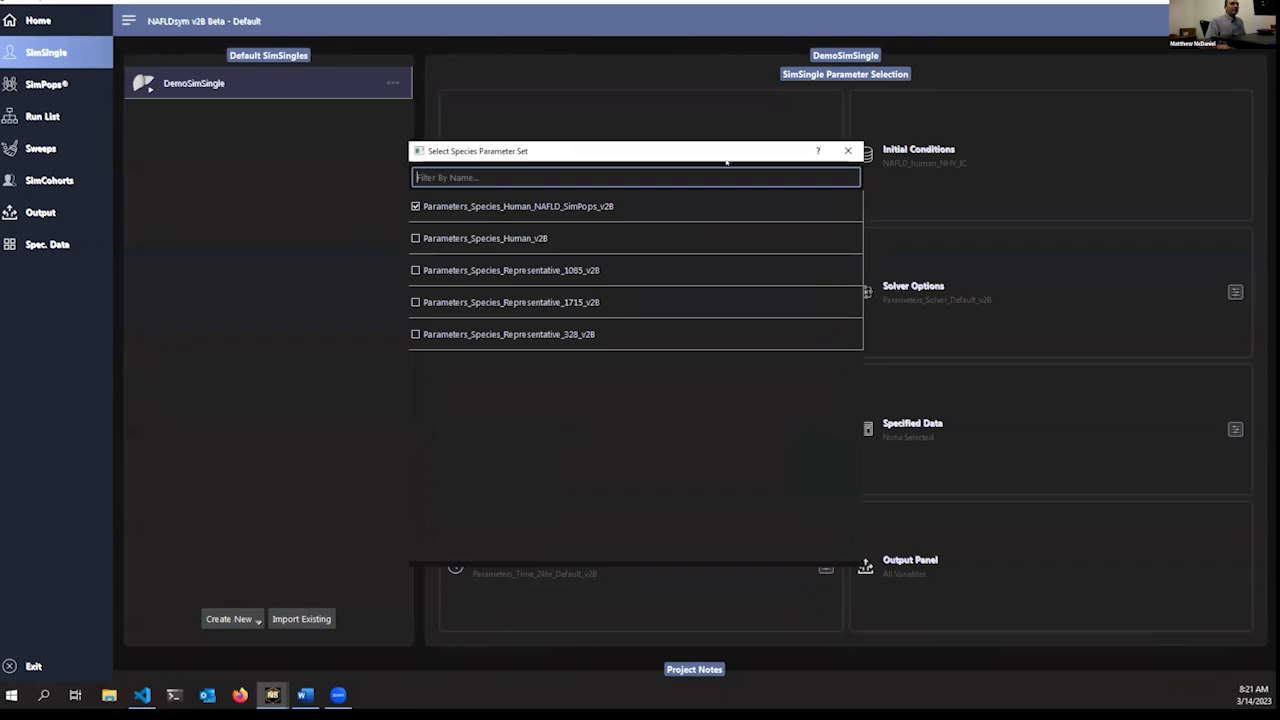
left_click(847, 151)
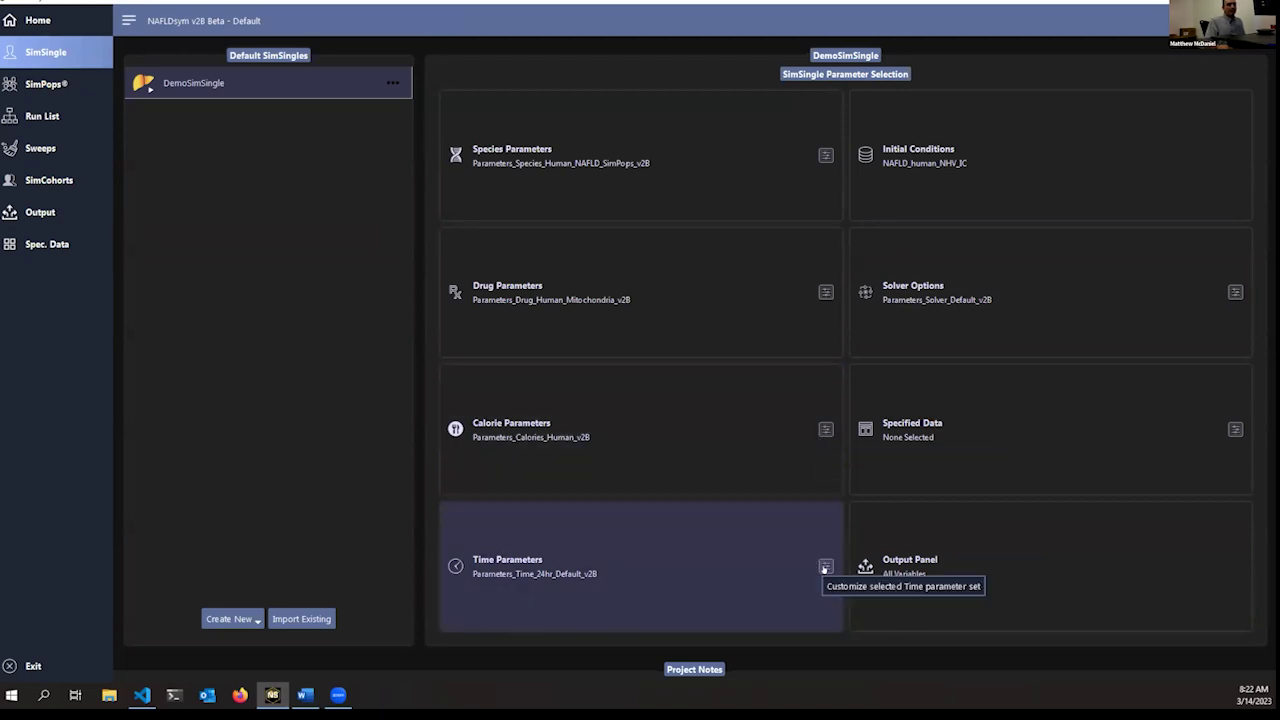
left_click(825, 568)
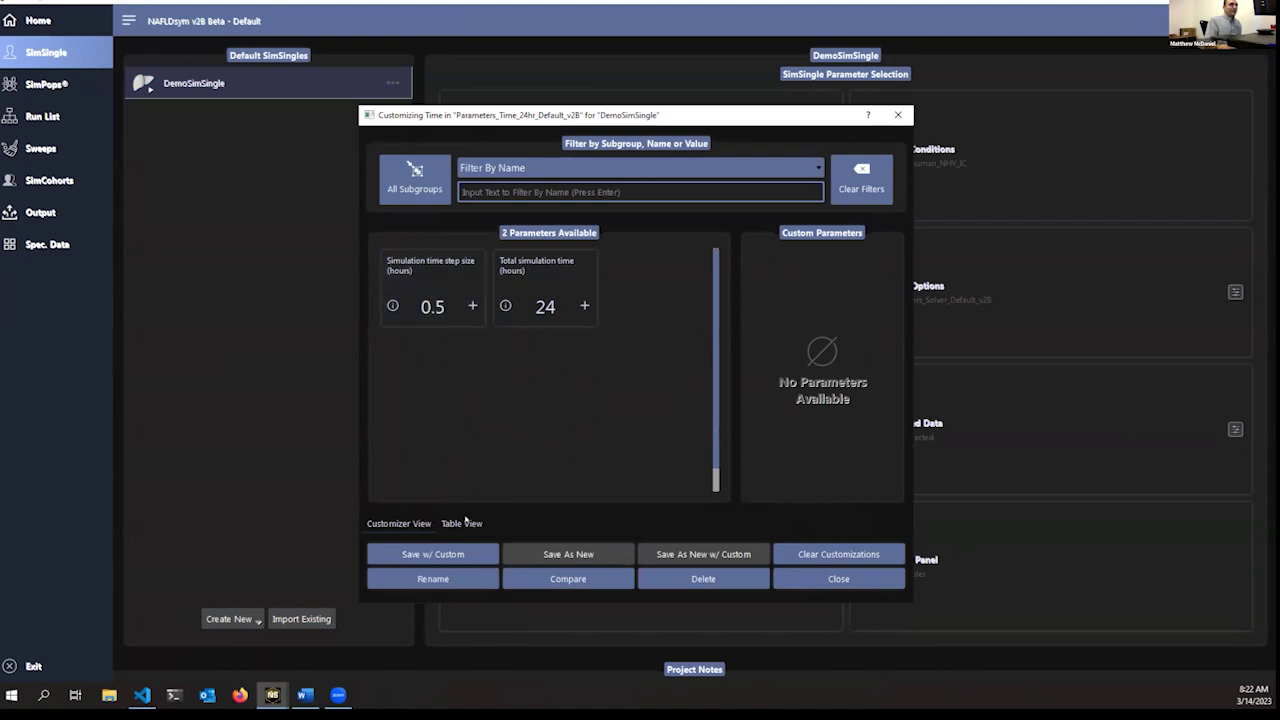
left_click(466, 522)
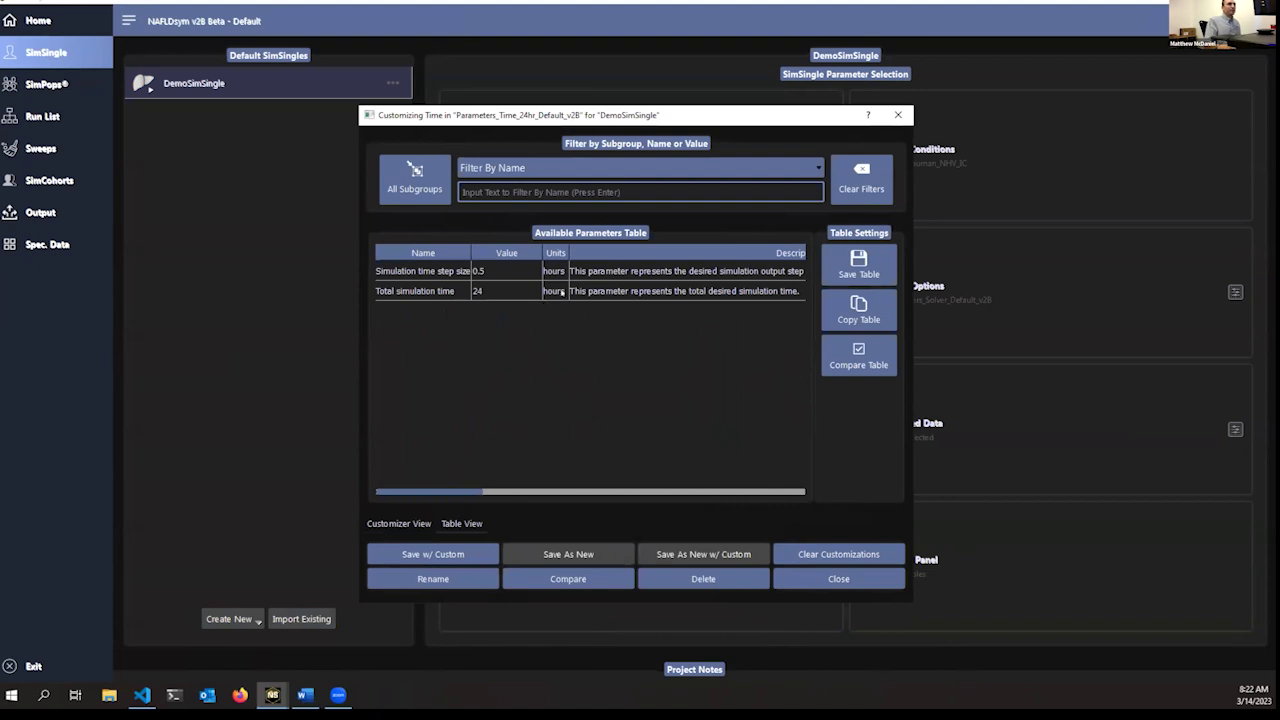
left_click(398, 522)
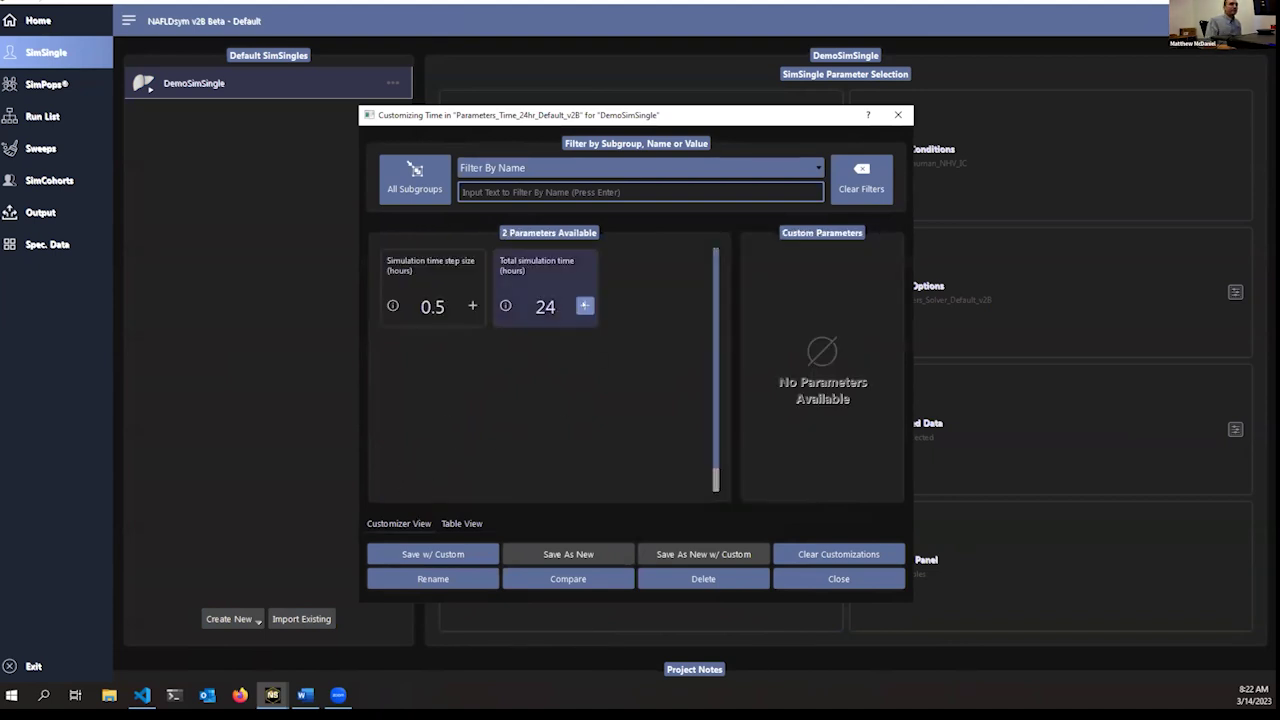
Add total simulation time as a custom parameter and set it to 30 hours.
left_click(584, 305)
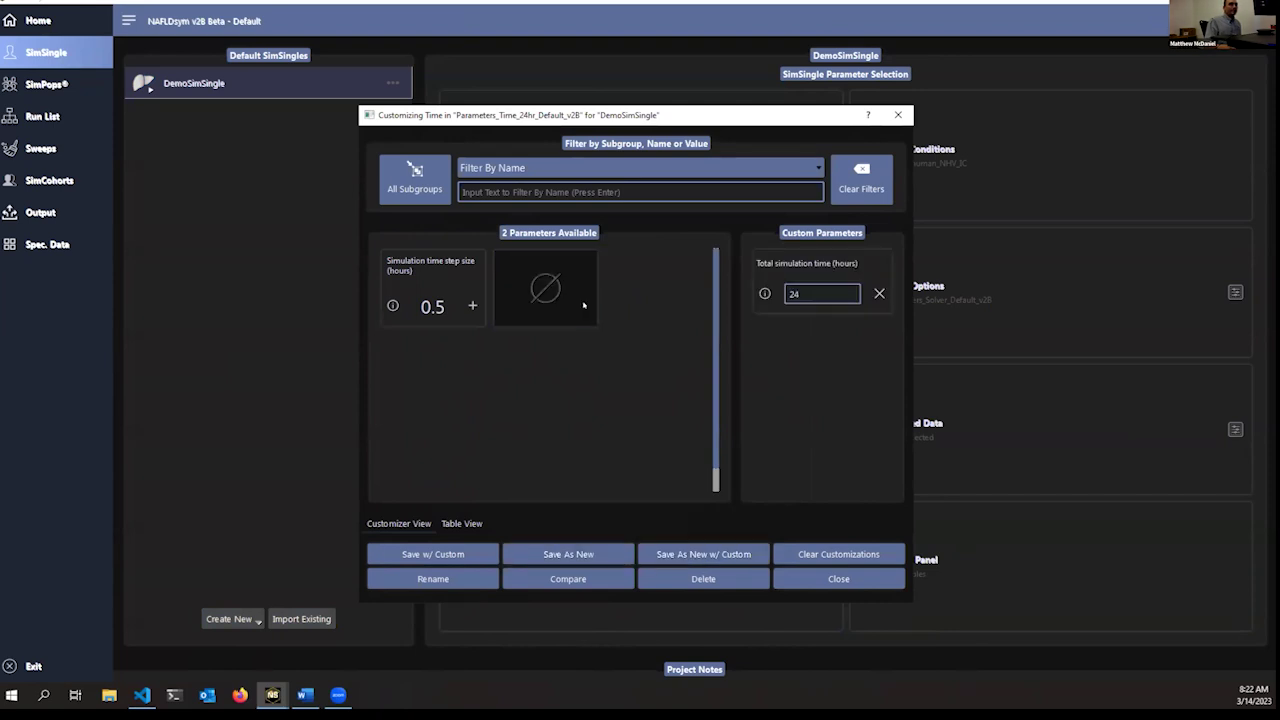
double_click(809, 292)
key("BackSpace")
type("30")
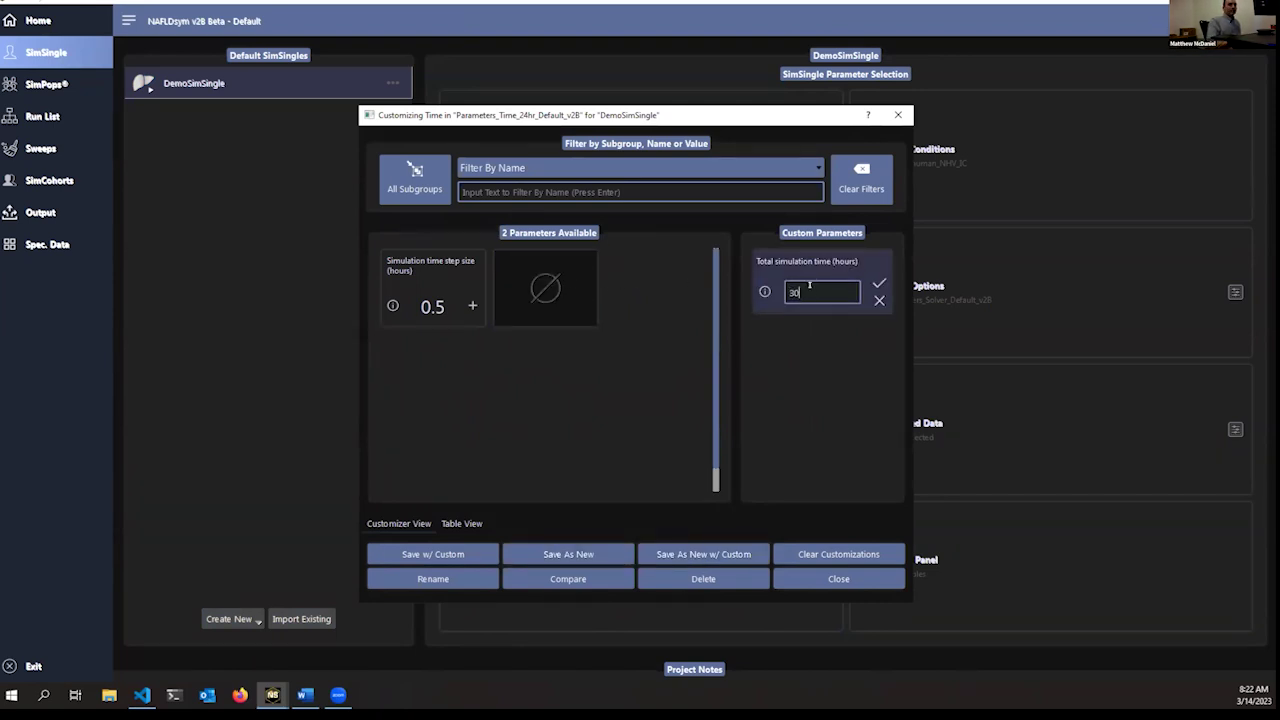
left_click(879, 284)
Save the customized time parameters as a new parameter set named Parameters_Time_30hr.
left_click(704, 553)
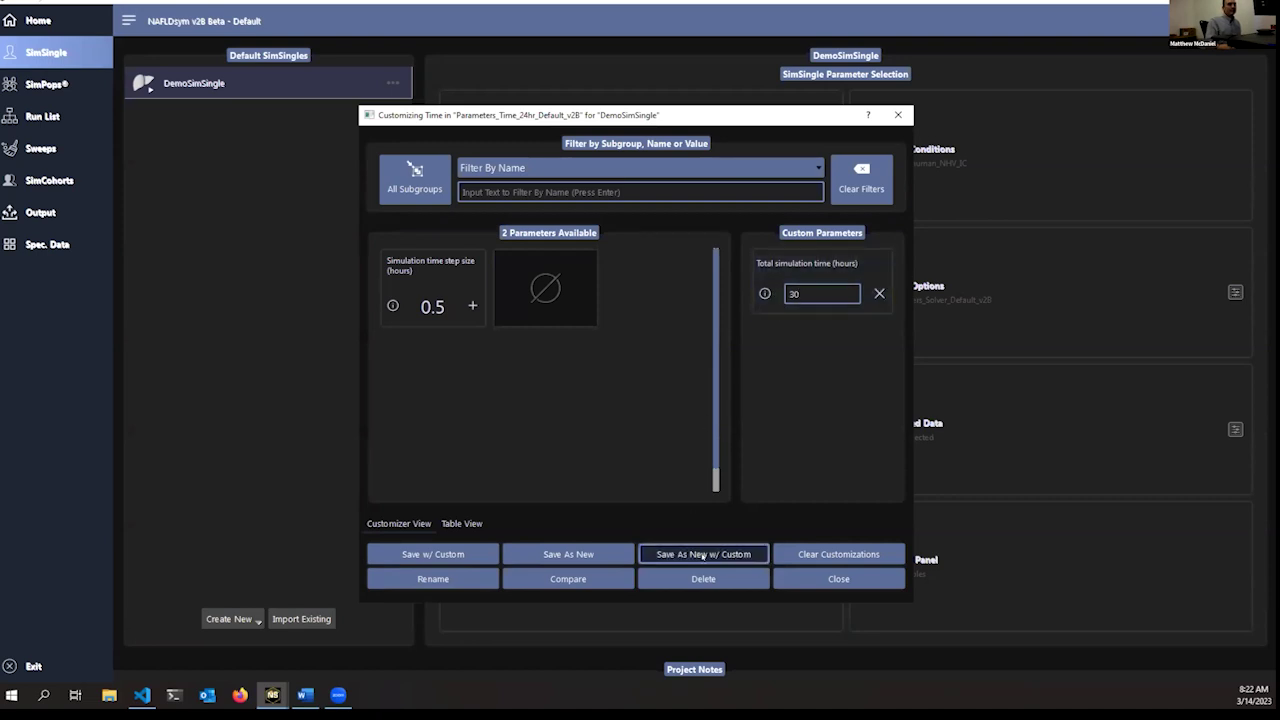
left_click_drag(655, 381, 564, 377)
key("BackSpace")
type("30hr")
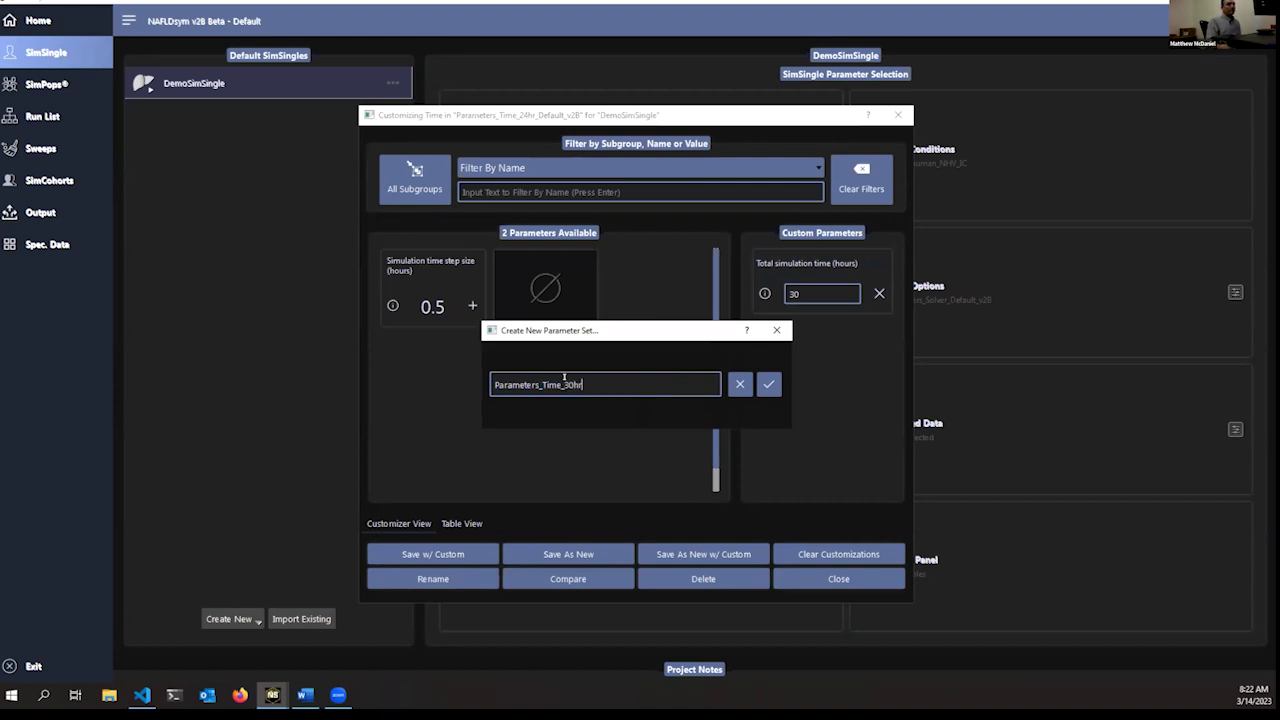
left_click(768, 384)
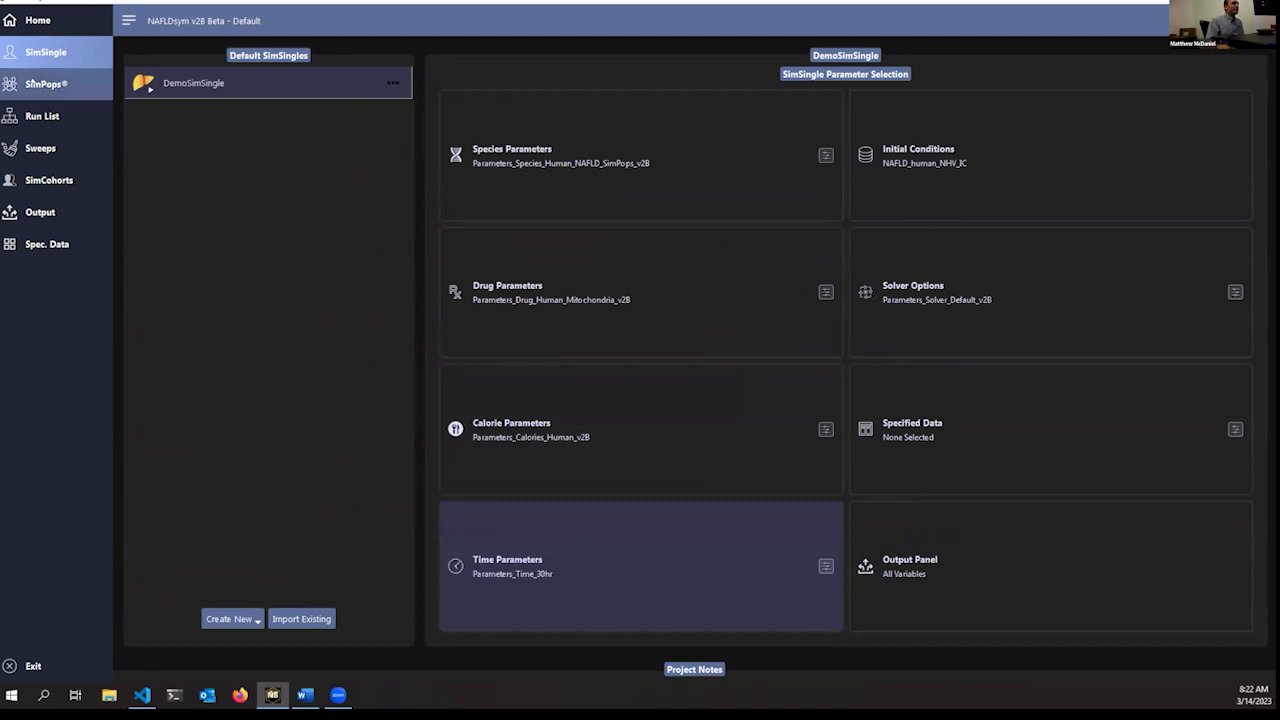
Create a new NAFLDsym SimPops configuration named DemoSimPops.
left_click(86, 90)
left_click(695, 453)
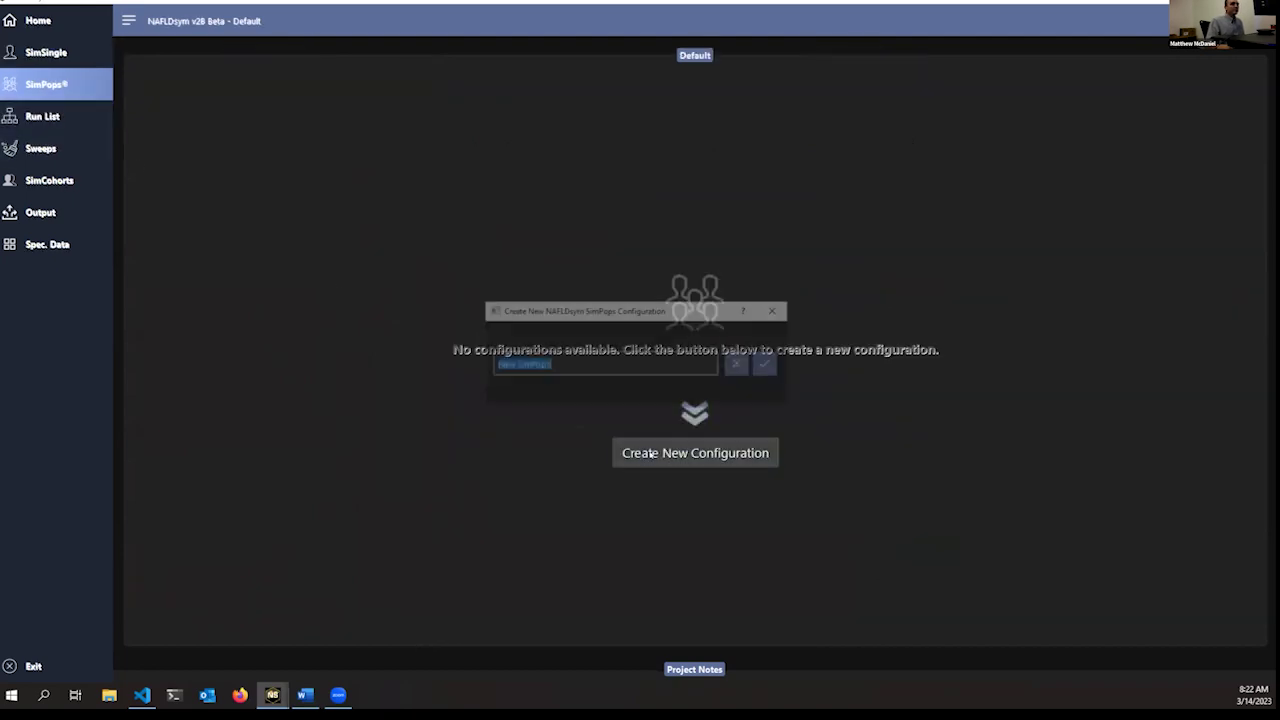
type("Demo")
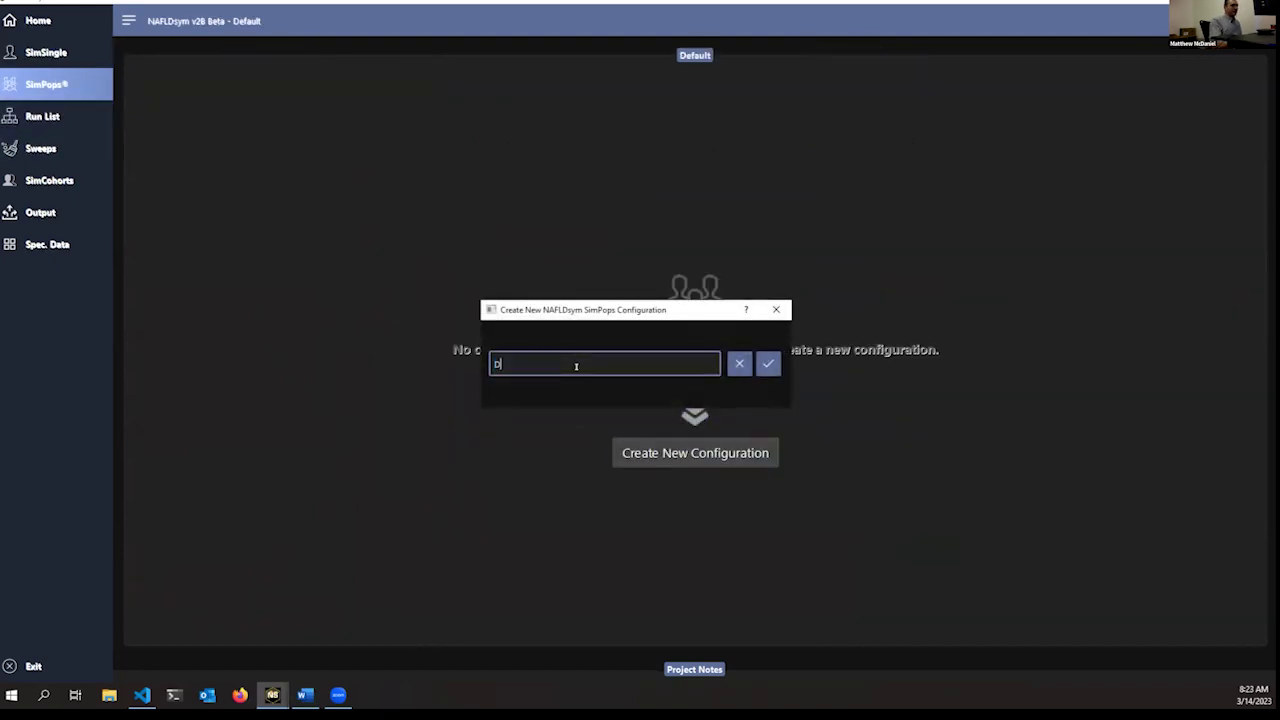
key("BackSpace")
key("BackSpace")
key("BackSpace")
type("emoSimPops")
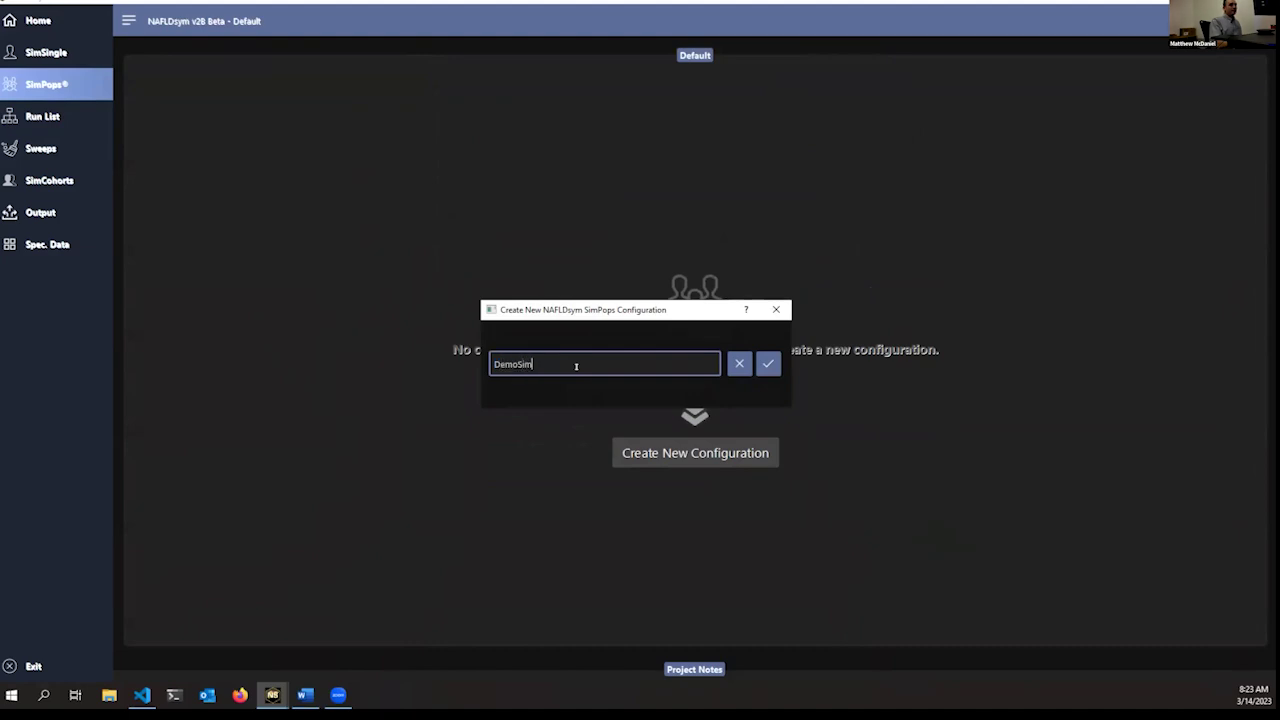
key("Return")
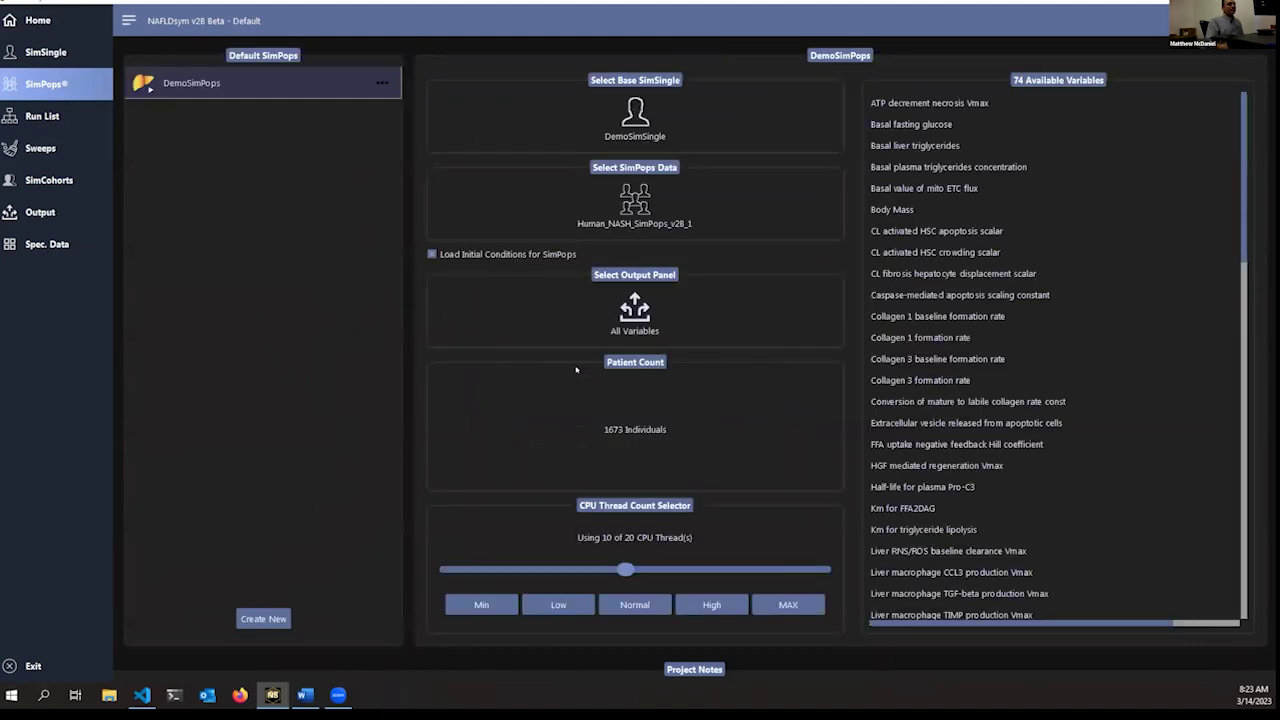
Check the base SimSingle choice and select Human_NASH_SimPops_v2B_1_16 (SimCohorts) as the SimPops data.
left_click(659, 120)
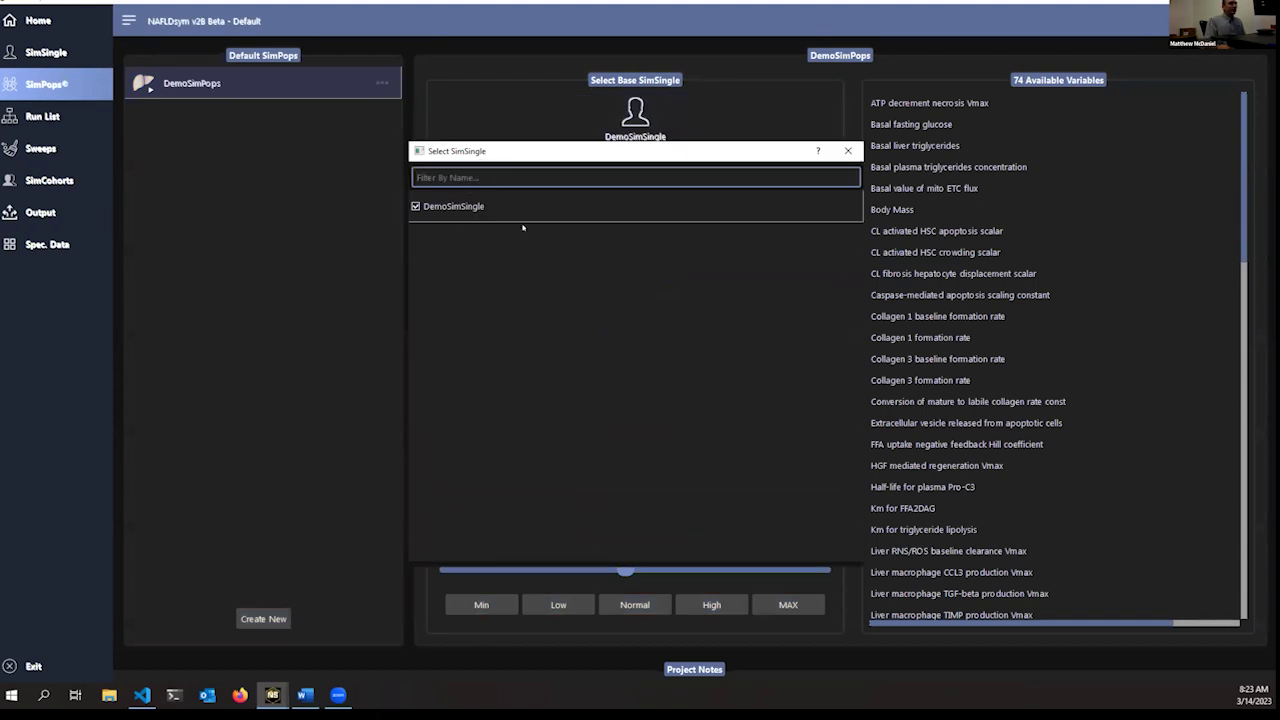
left_click(848, 151)
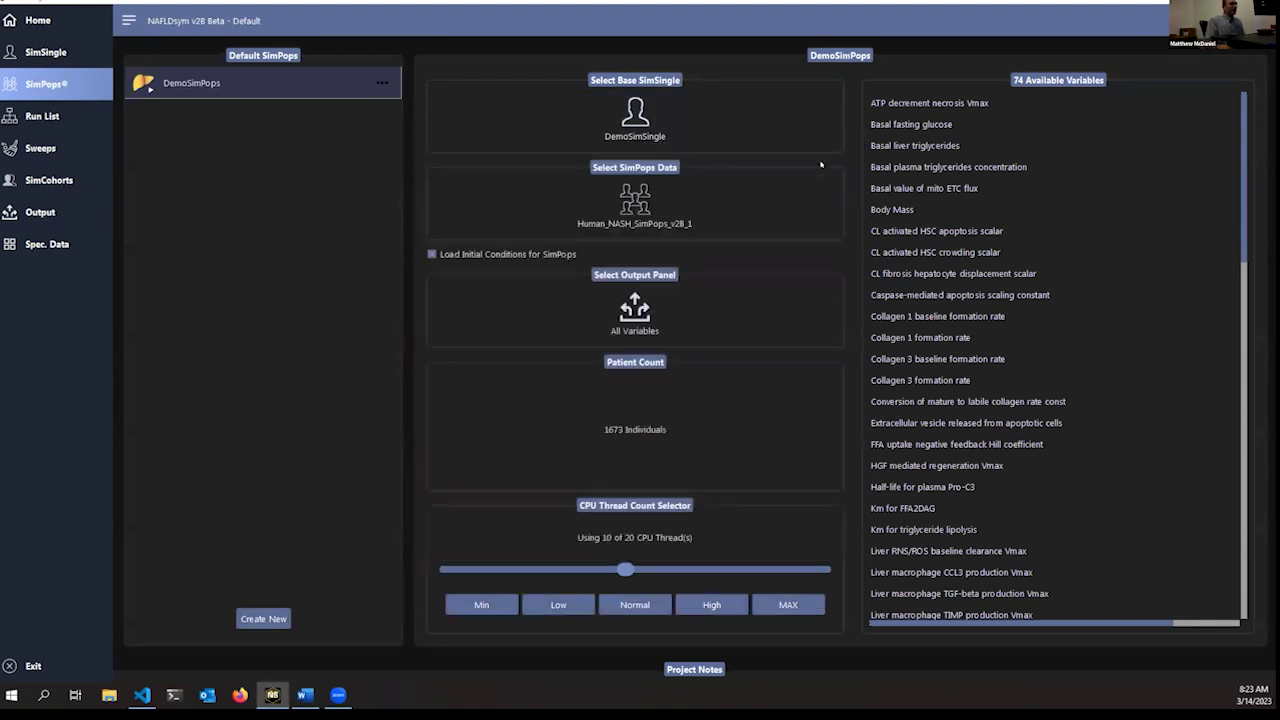
left_click(630, 200)
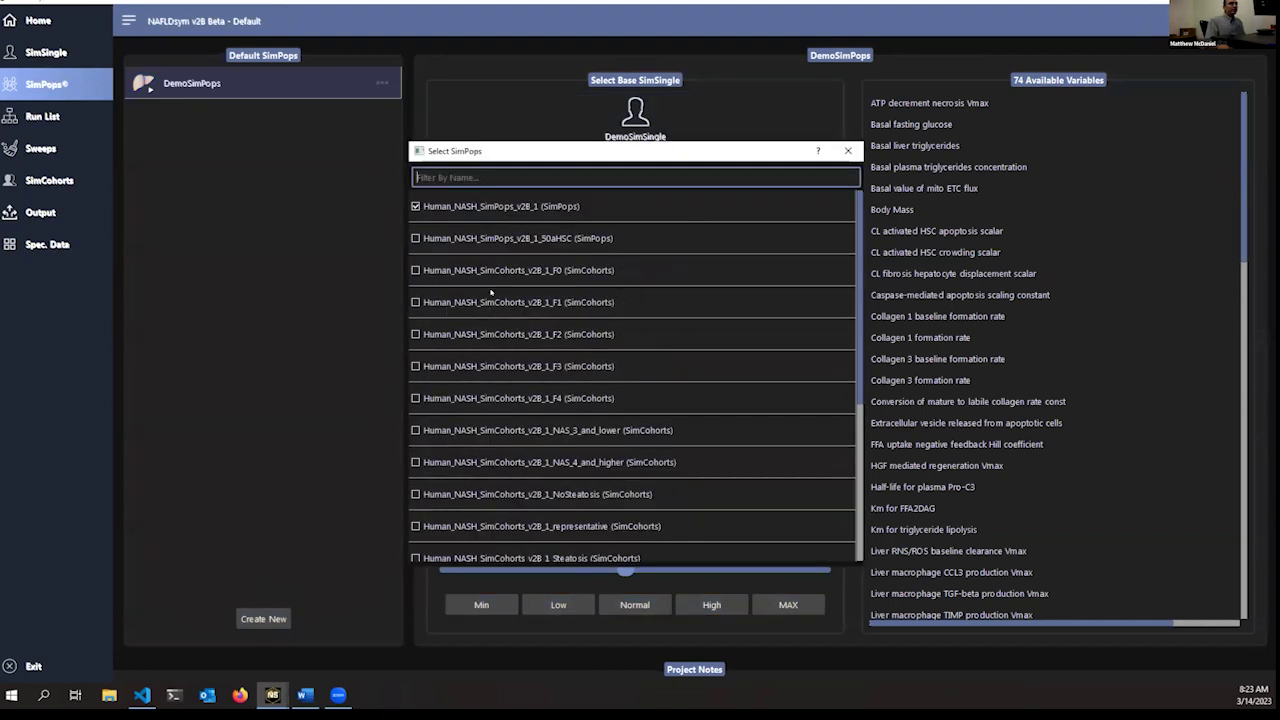
scroll(490, 292, "down", 2)
left_click(415, 398)
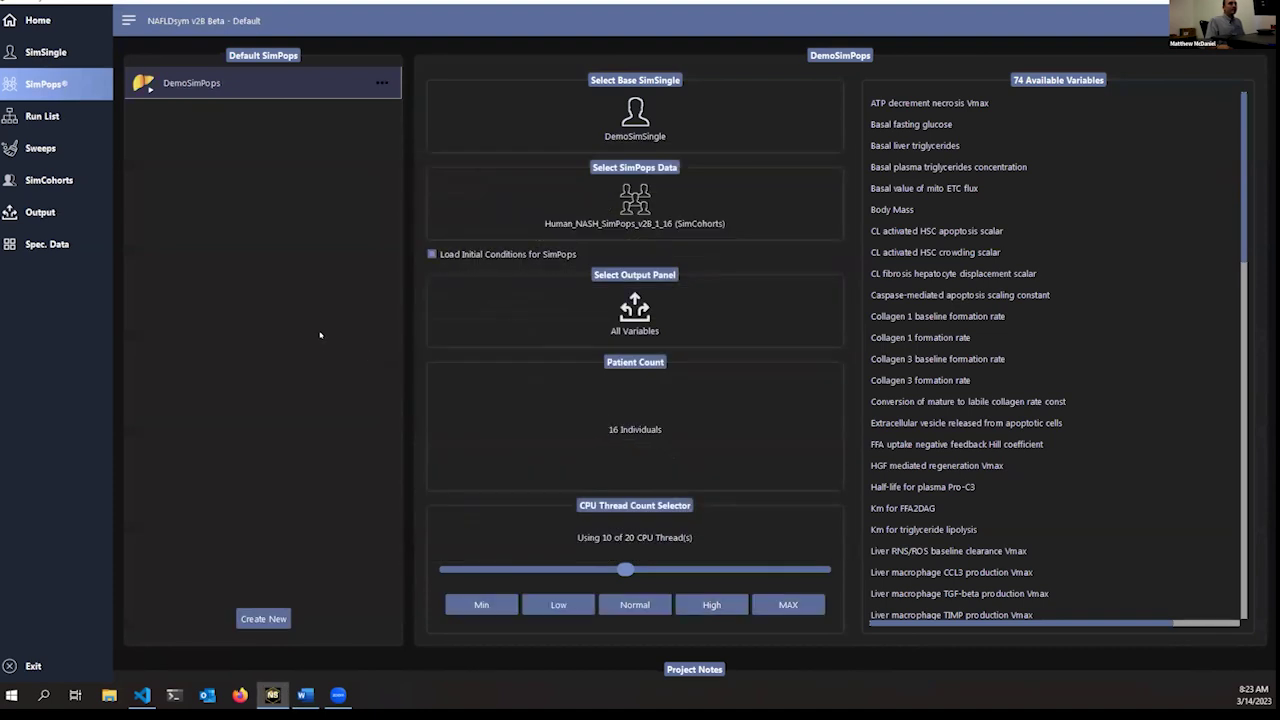
Set the DemoSimPops output panel to State Variables and the CPU thread count to 4.
left_click(622, 305)
left_click(420, 207)
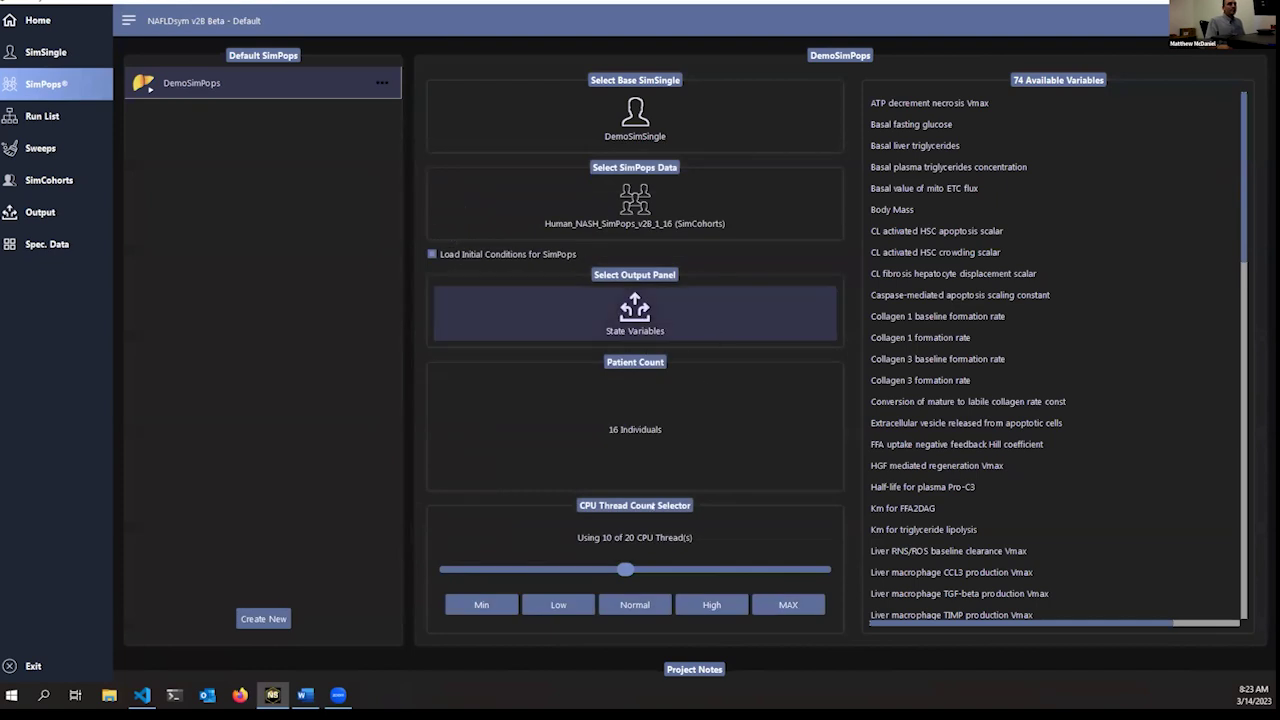
left_click_drag(619, 571, 525, 570)
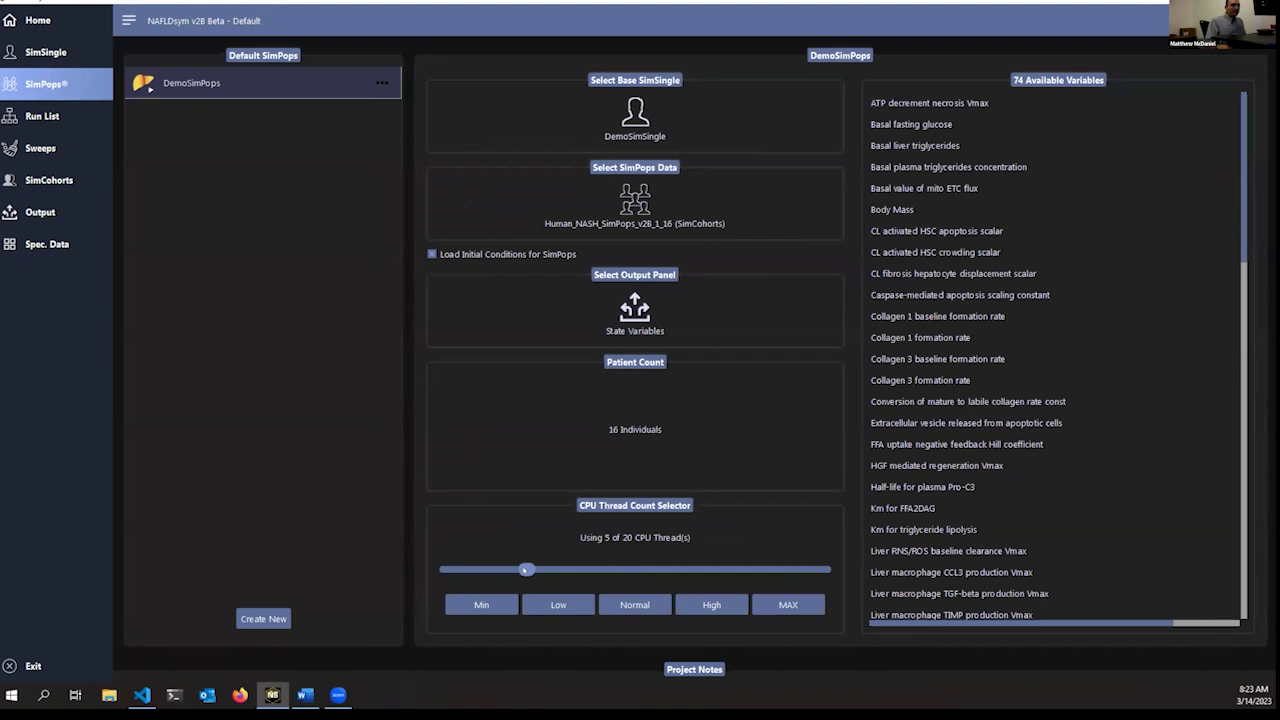
left_click(511, 568)
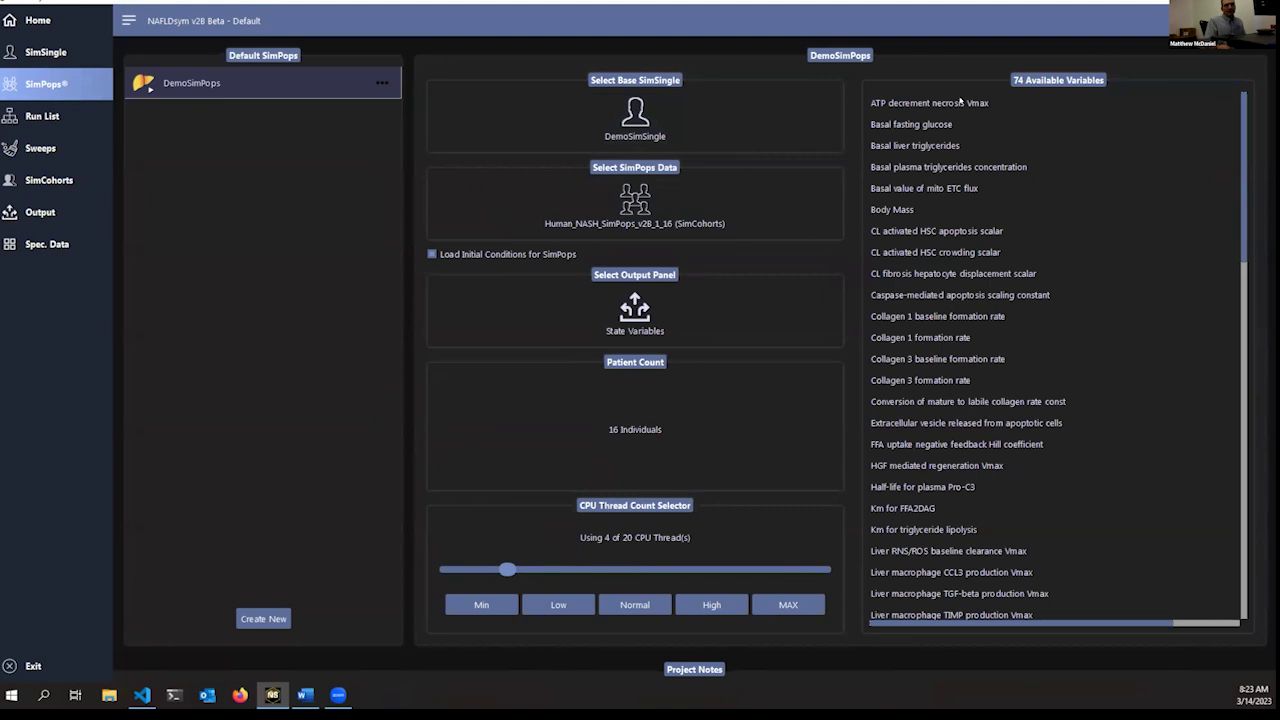
Look through the available SimPops variables and start the DemoSimPops simulation.
scroll(982, 300, "down", 5)
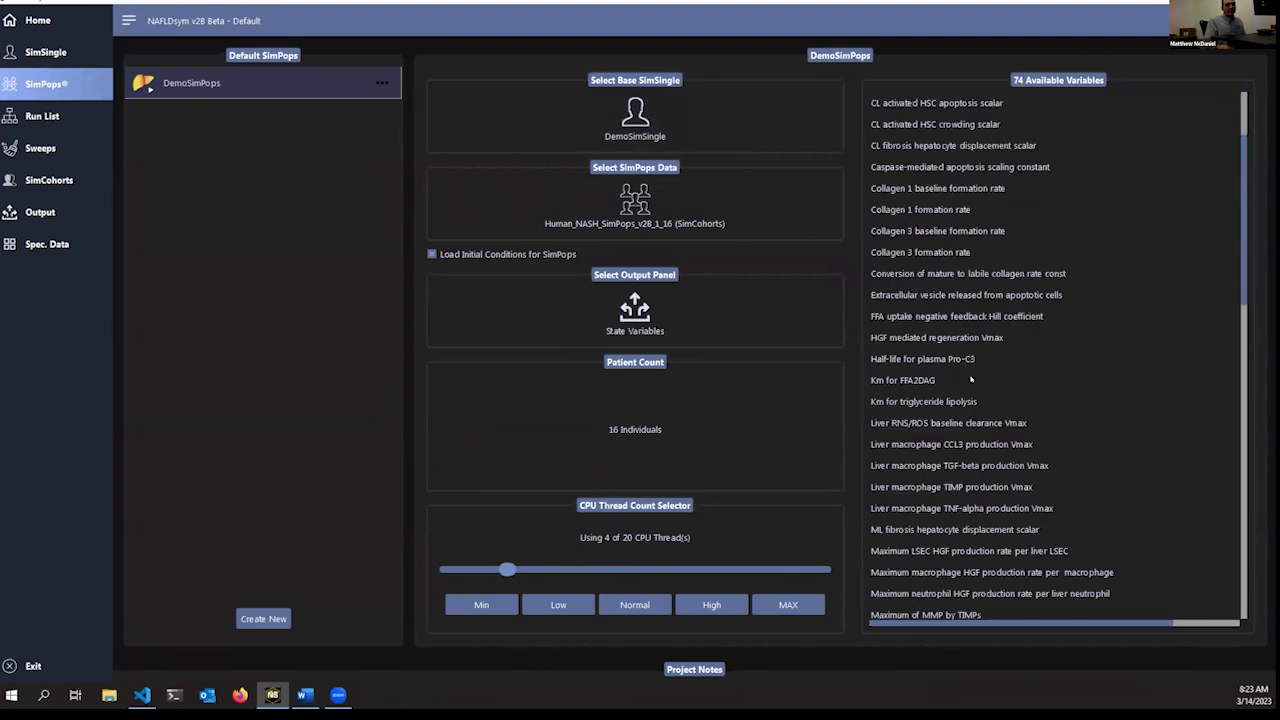
scroll(970, 480, "down", 2)
scroll(957, 550, "down", 4)
scroll(957, 548, "up", 5)
scroll(957, 548, "up", 6)
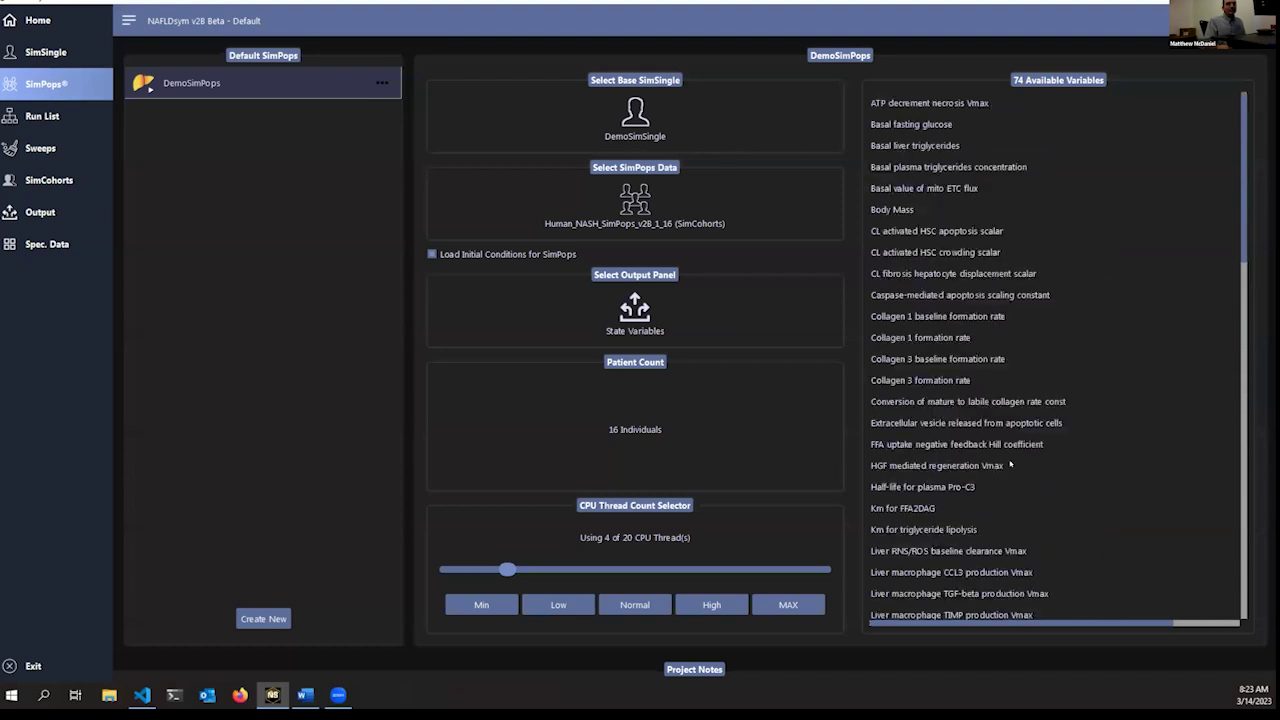
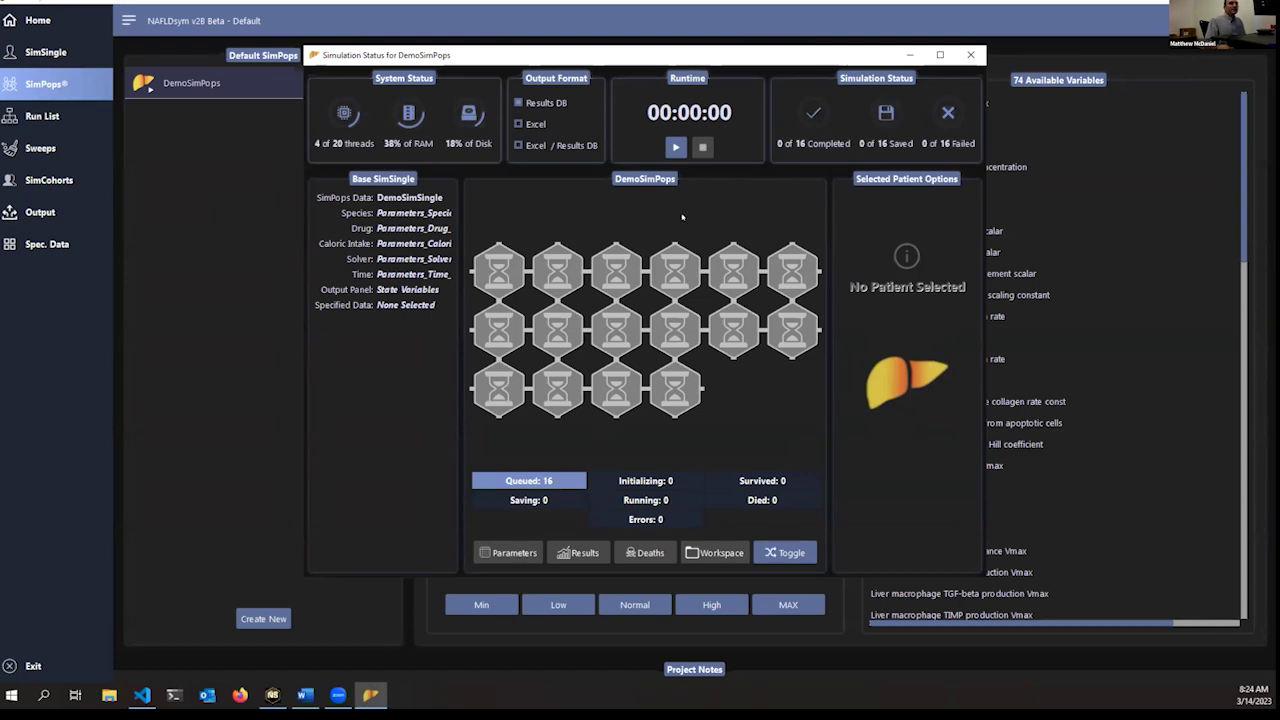
left_click(676, 148)
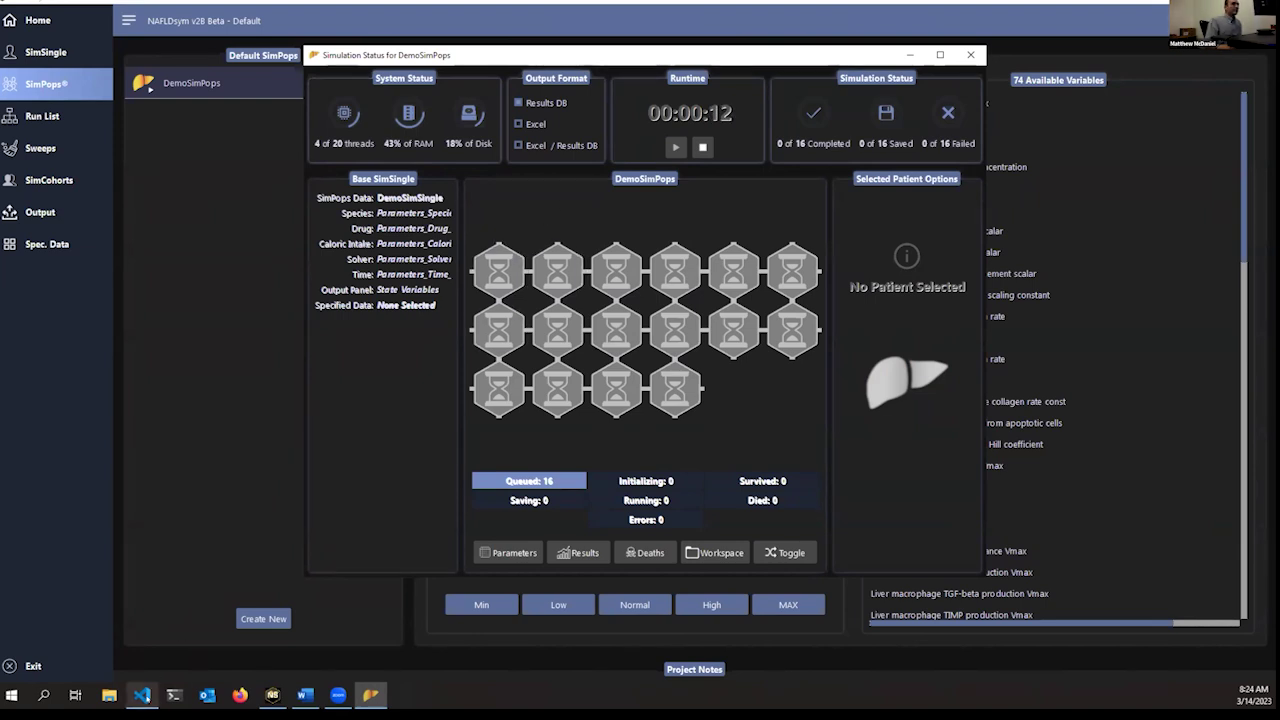
Switch to Visual Studio Code and examine the solveDifferentials equations for meal calories and TG absorption in CaloricIntake.jl.
left_click(160, 615)
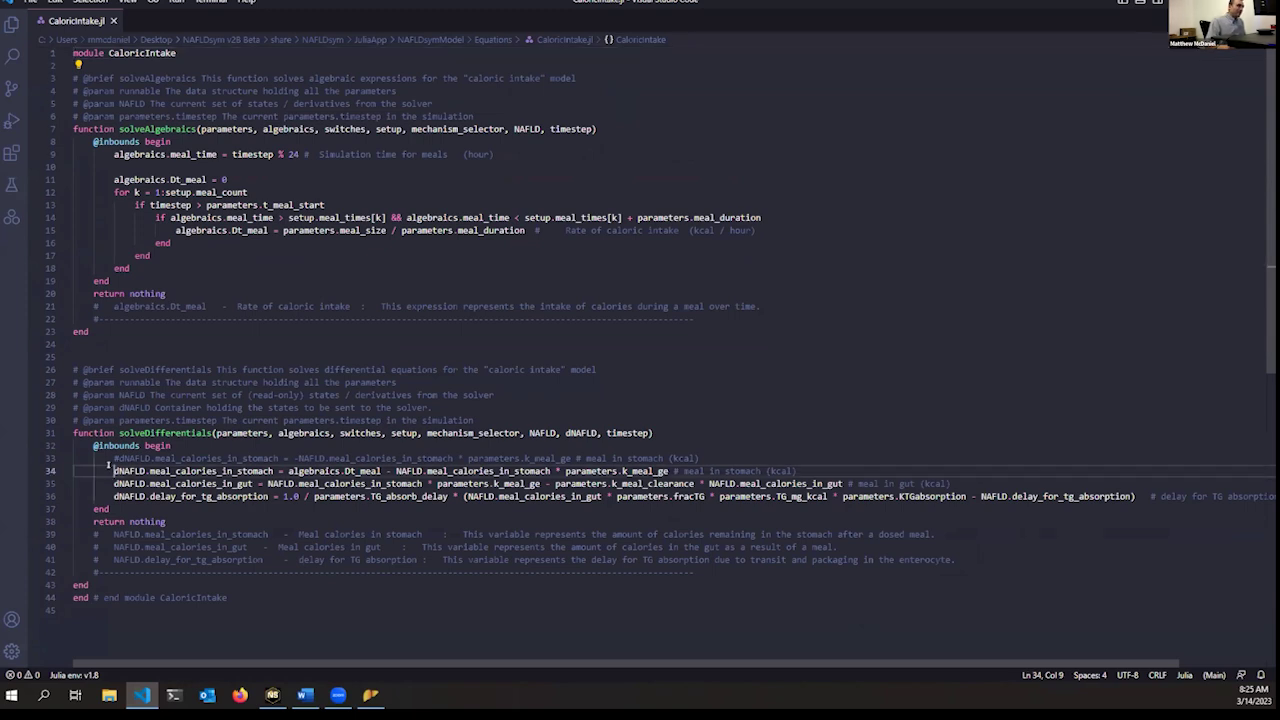
left_click_drag(112, 470, 149, 470)
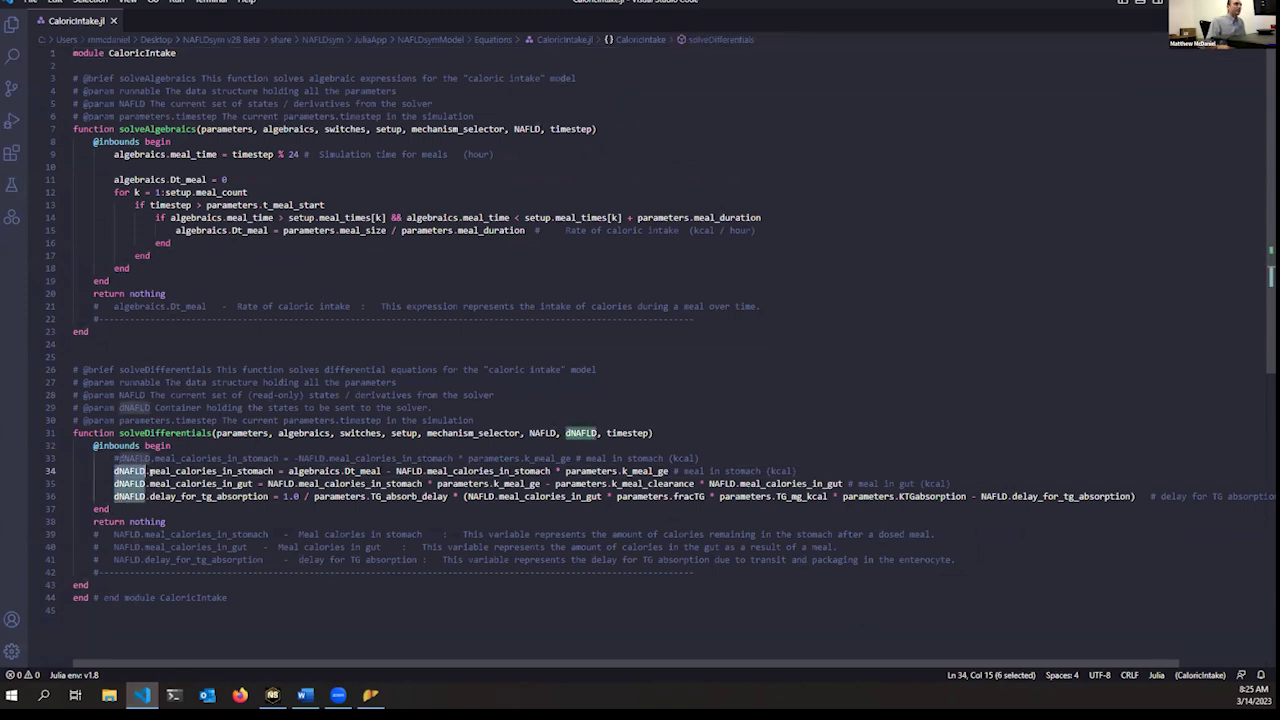
left_click(159, 470)
left_click(183, 483)
left_click(183, 520)
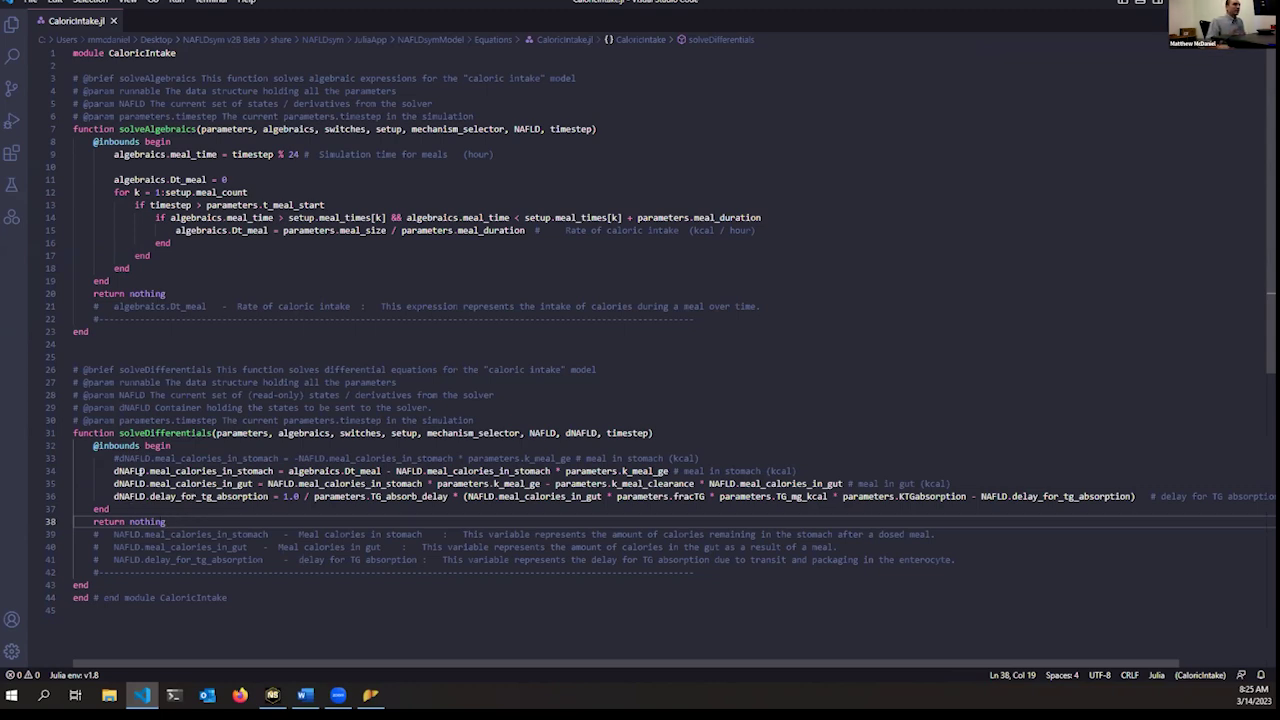
left_click(270, 496)
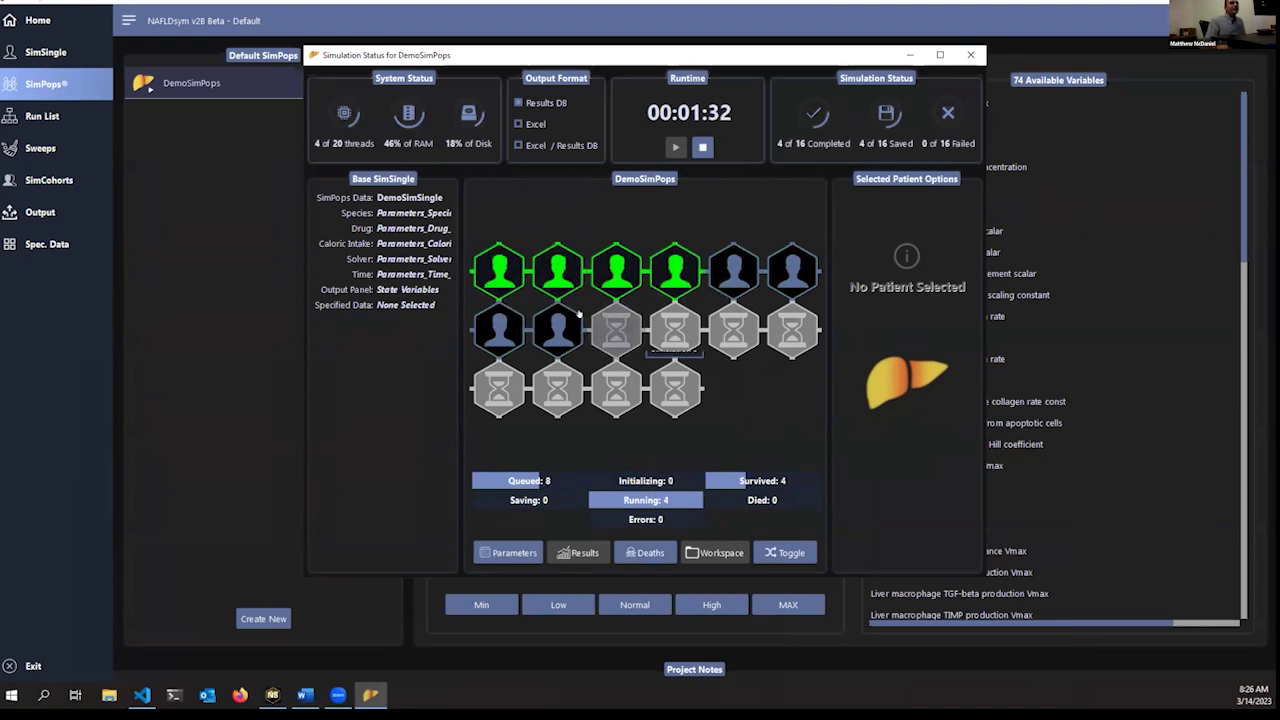
View the input parameters of Patient 1 in the simulation status, then close the parameter viewer.
left_click(492, 271)
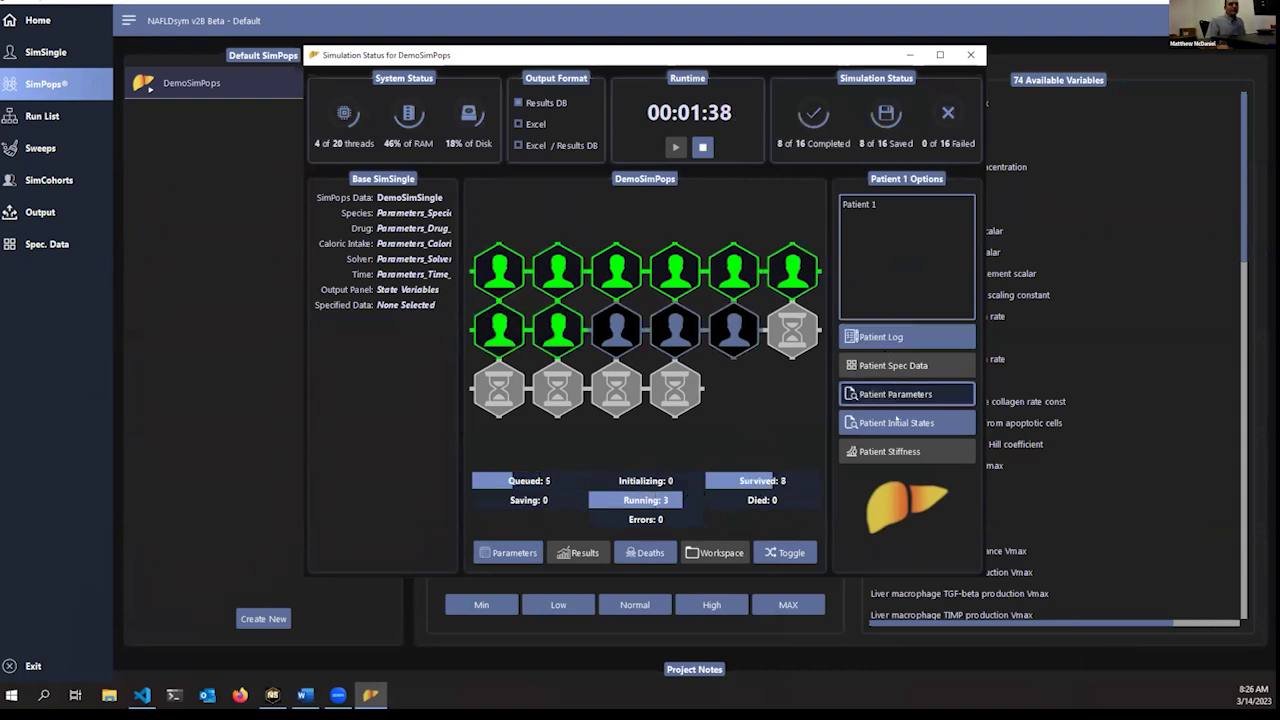
left_click(905, 396)
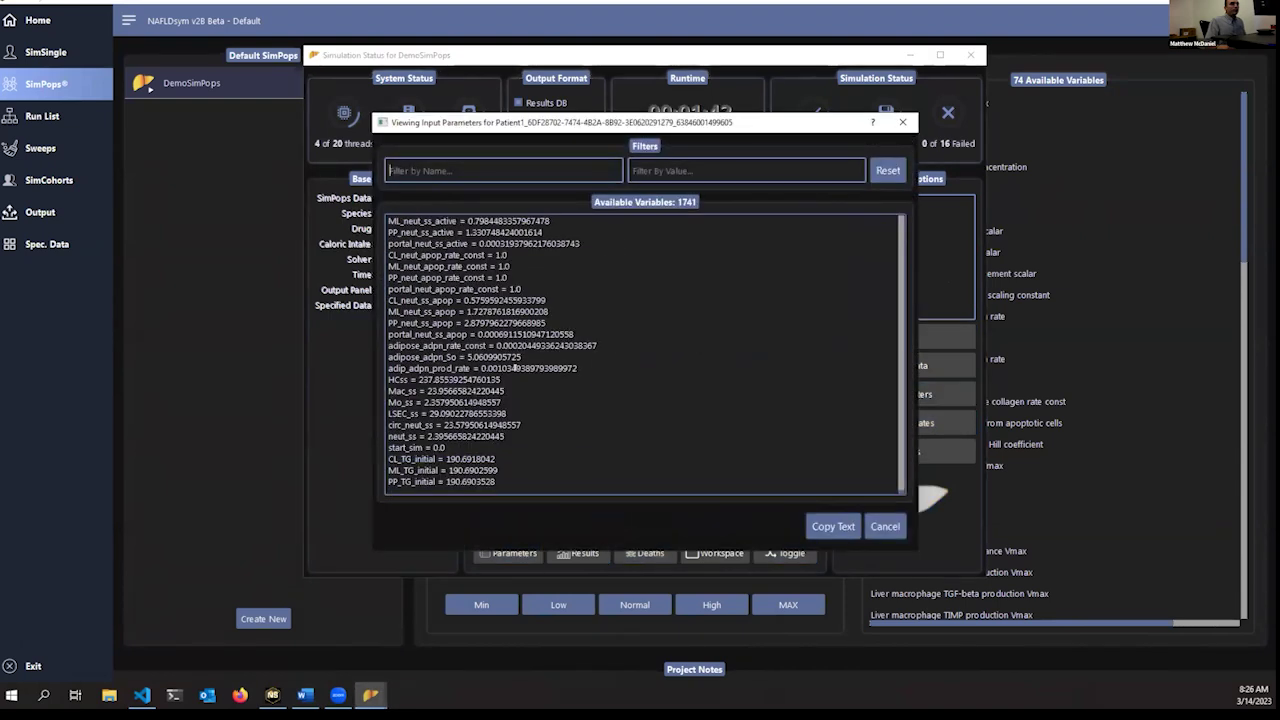
scroll(530, 356, "up", 2)
left_click(903, 122)
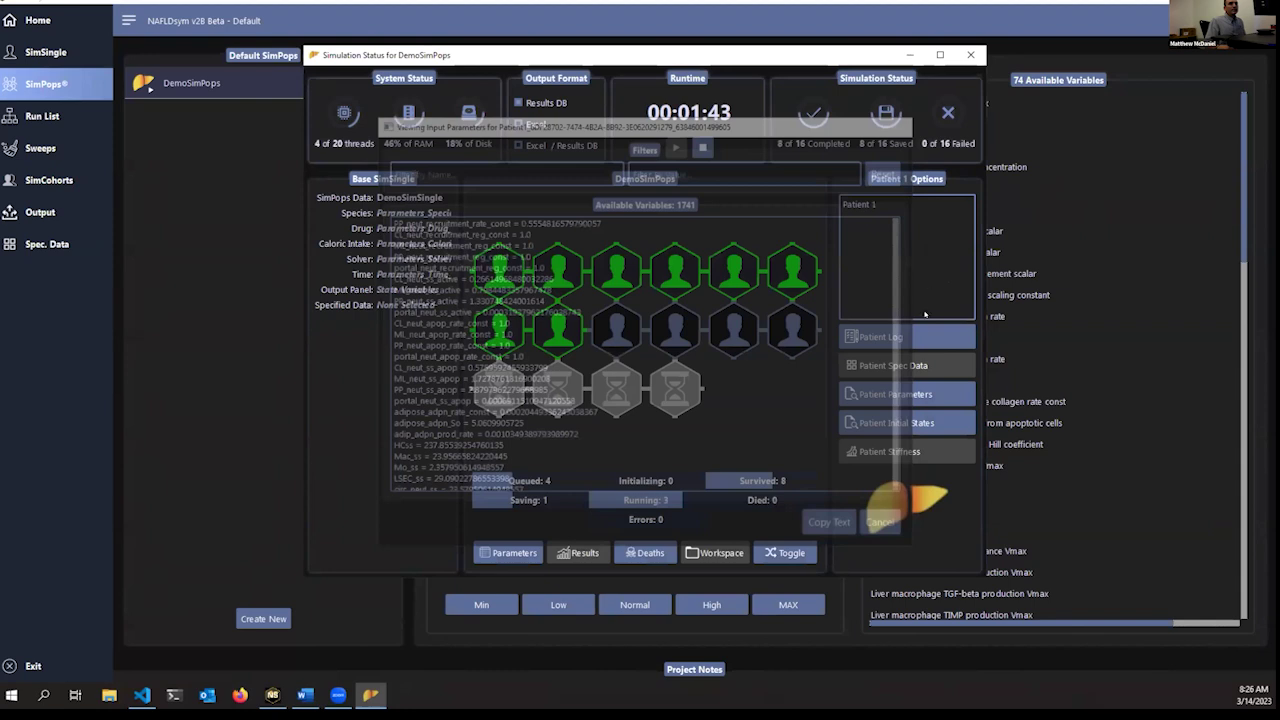
View the initial states of Patient 1, scroll through the variables, and close the viewer.
left_click(898, 424)
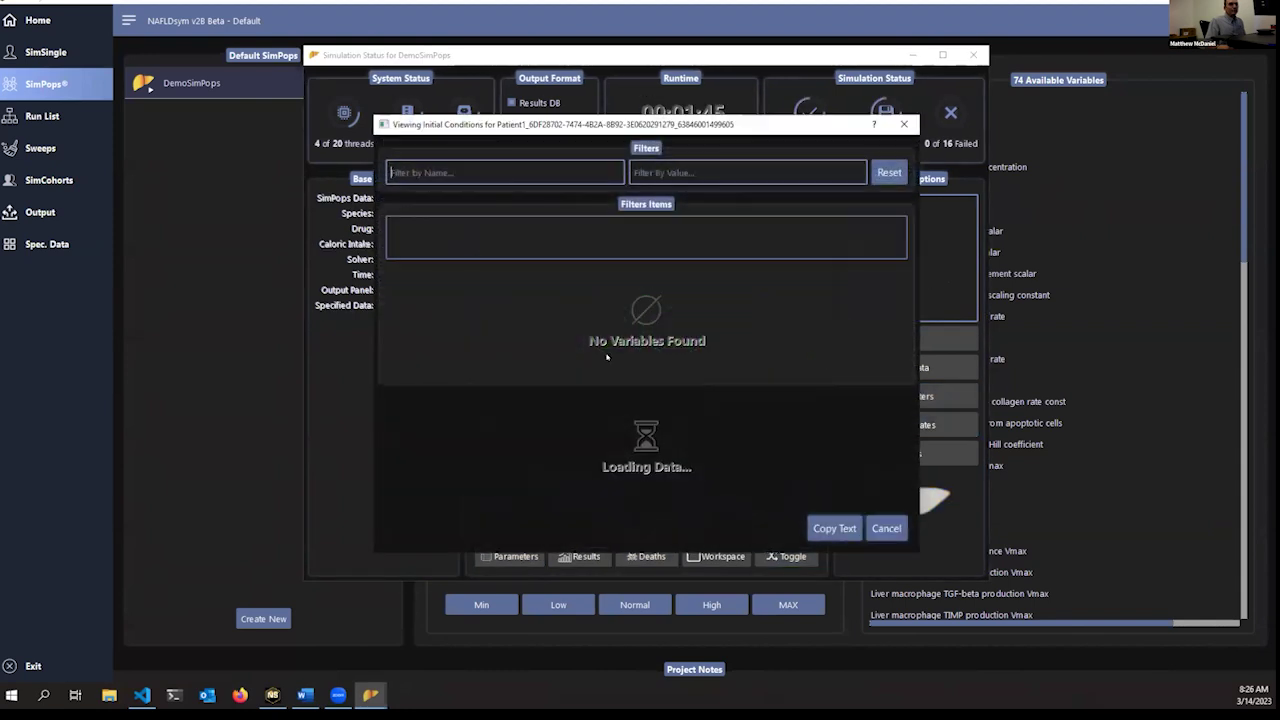
scroll(558, 375, "up", 2)
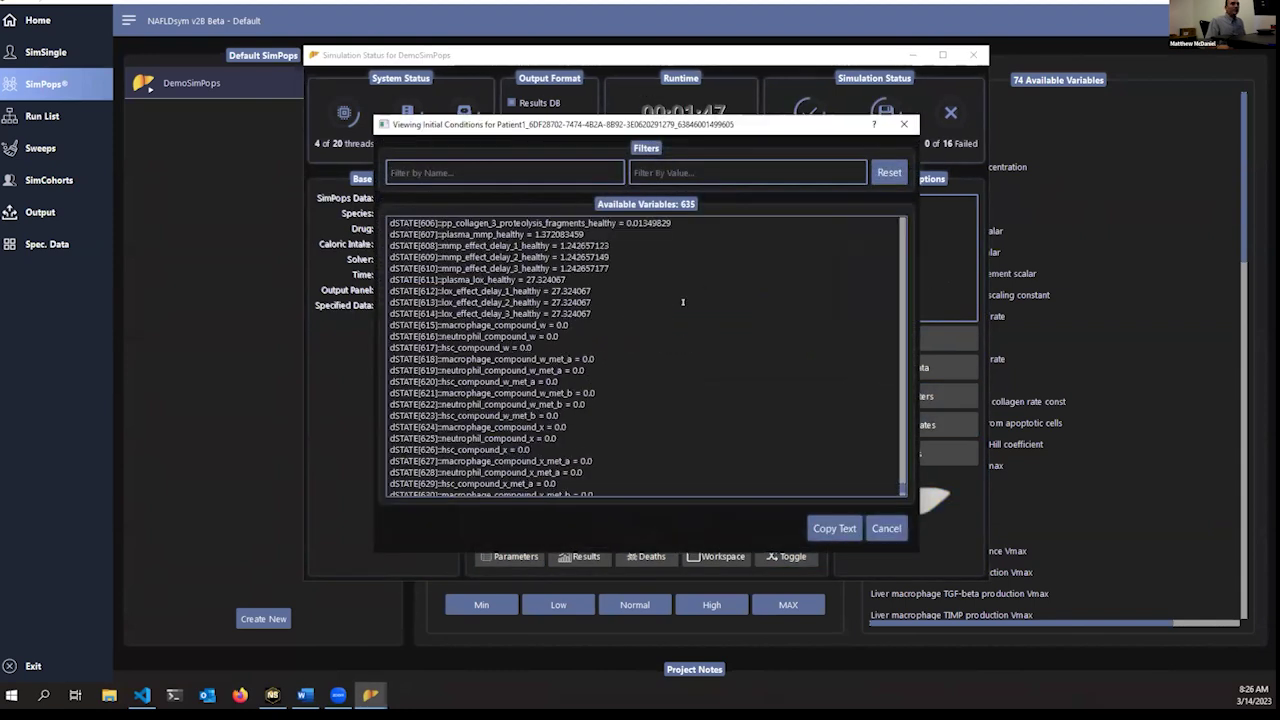
left_click(904, 124)
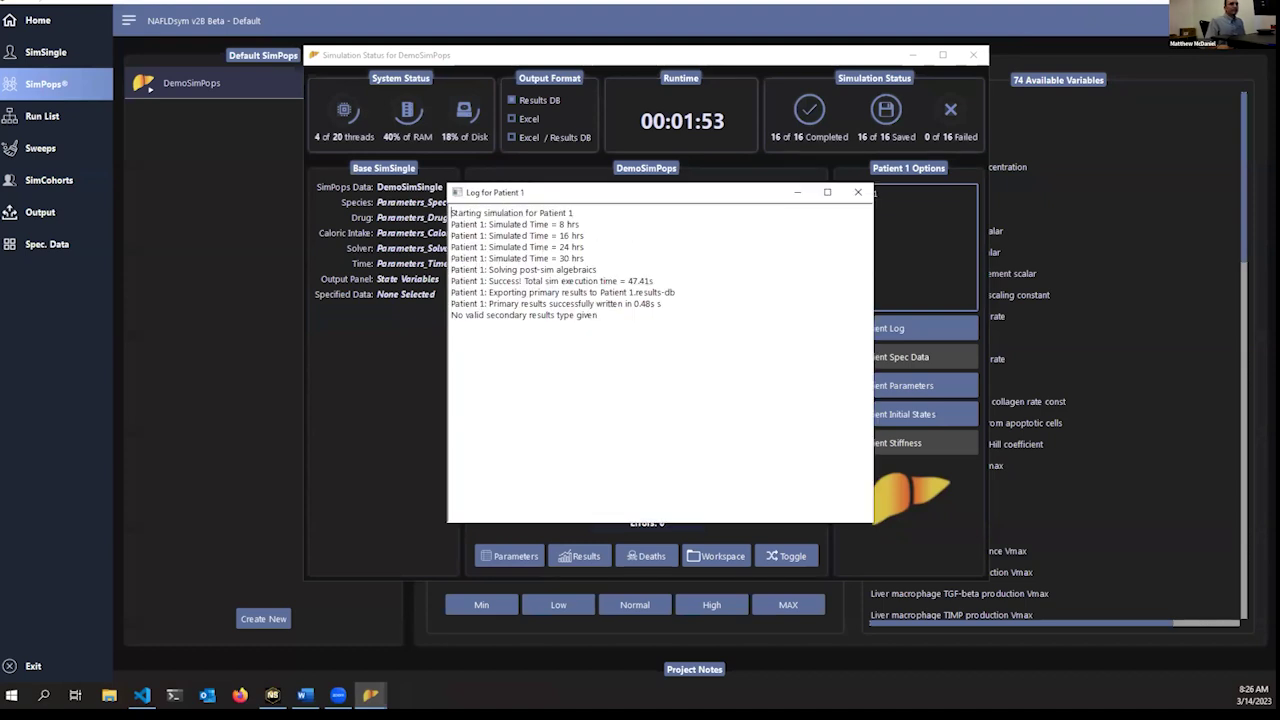
Read the simulated time entries in the Patient 1 simulation log and close the log.
left_click_drag(584, 258, 452, 258)
left_click(584, 258)
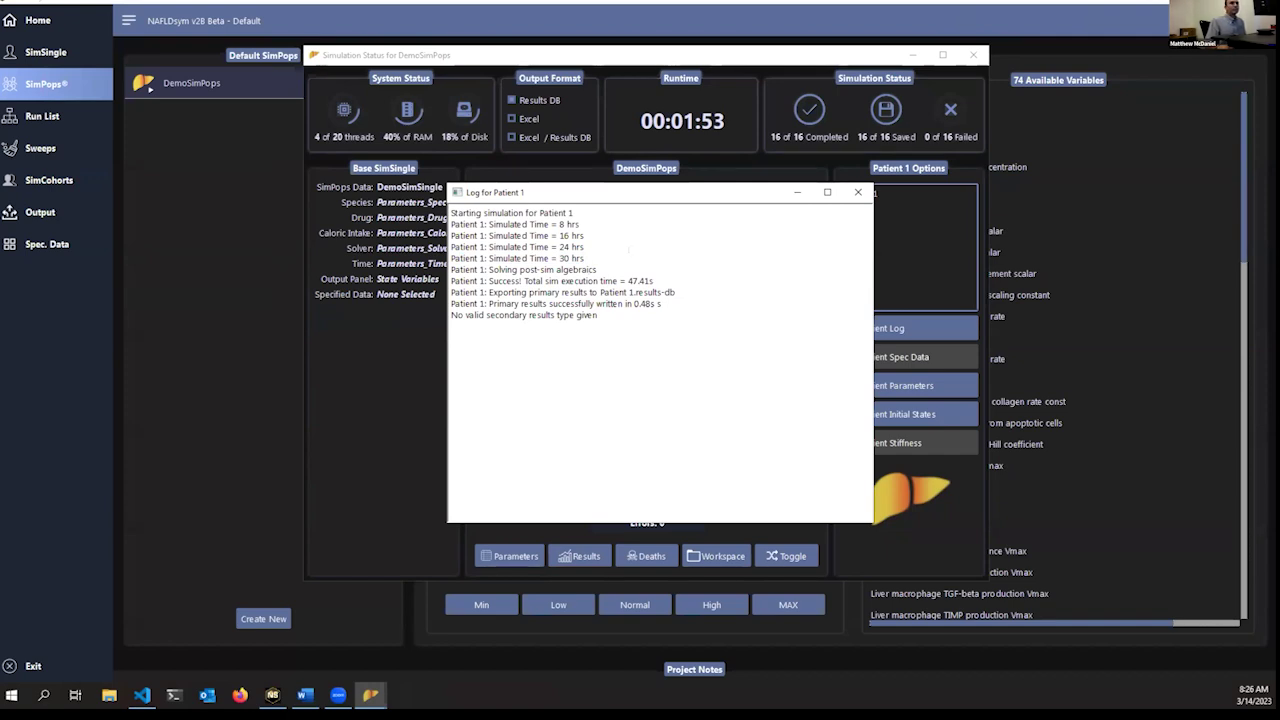
left_click(857, 192)
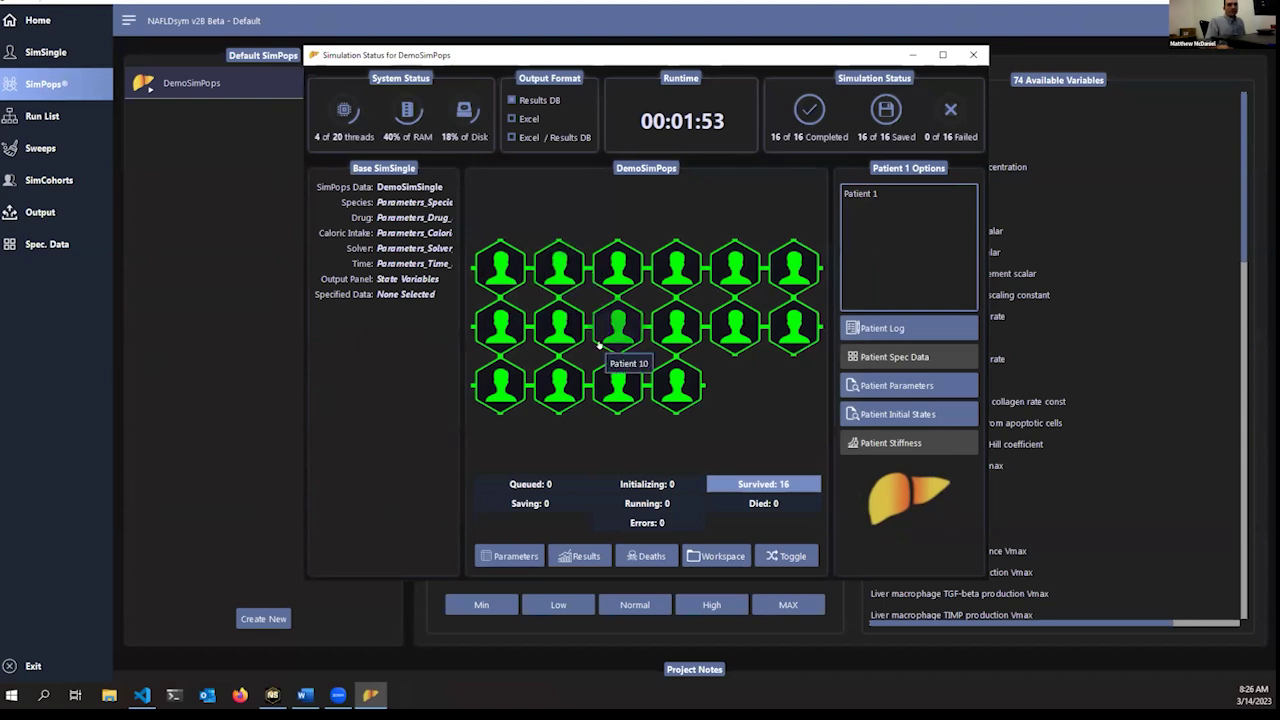
Examine the patient runs by CPU thread, return to the patient grid, and check the files in the run's workspace folder.
left_click(788, 557)
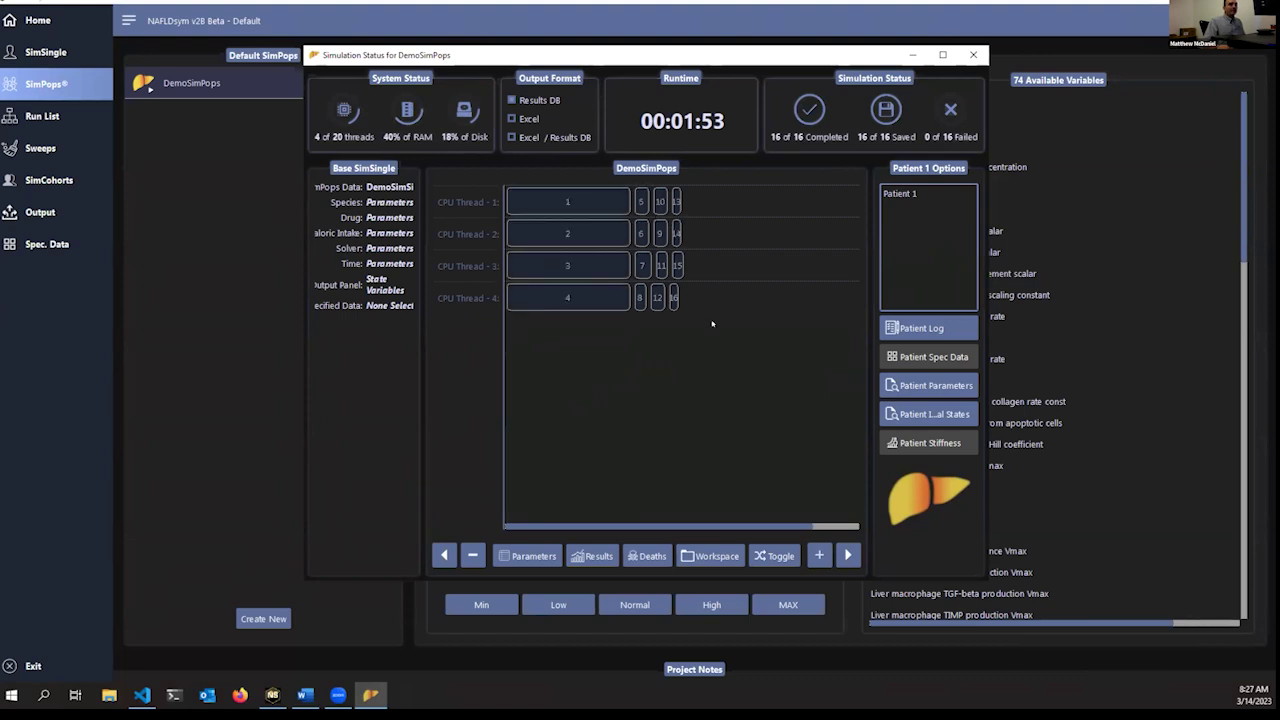
left_click(775, 555)
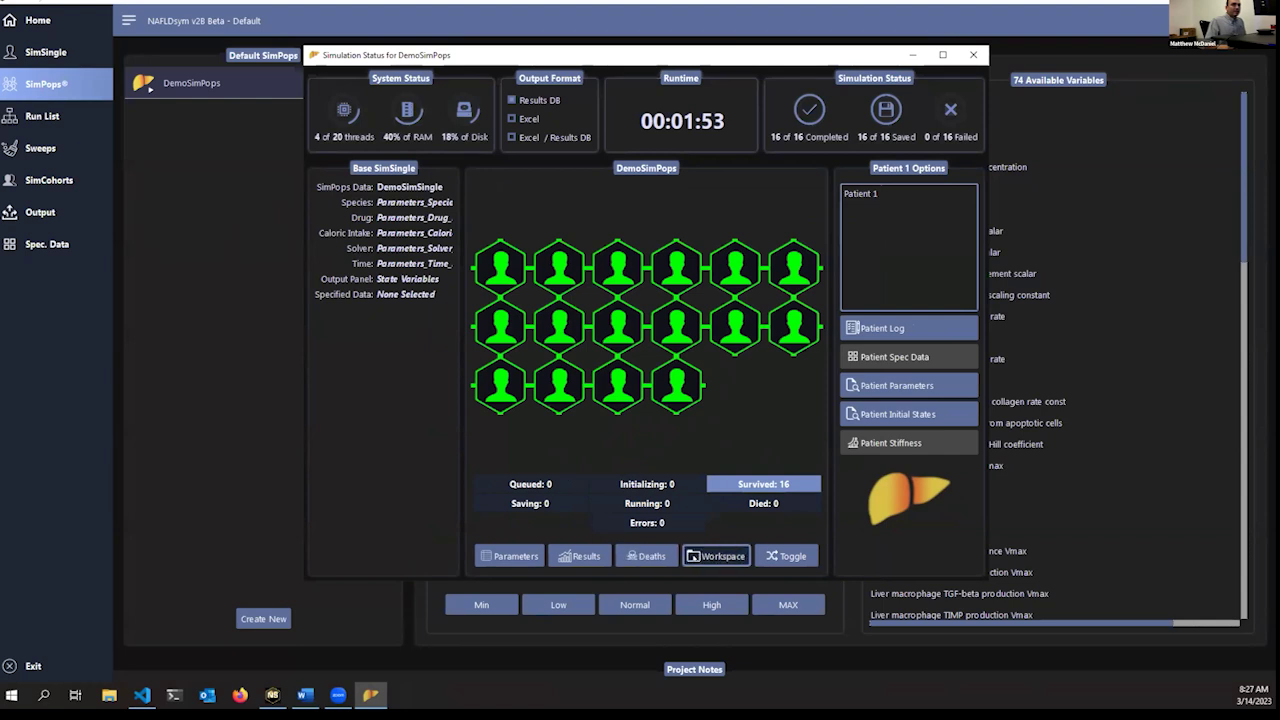
left_click(712, 557)
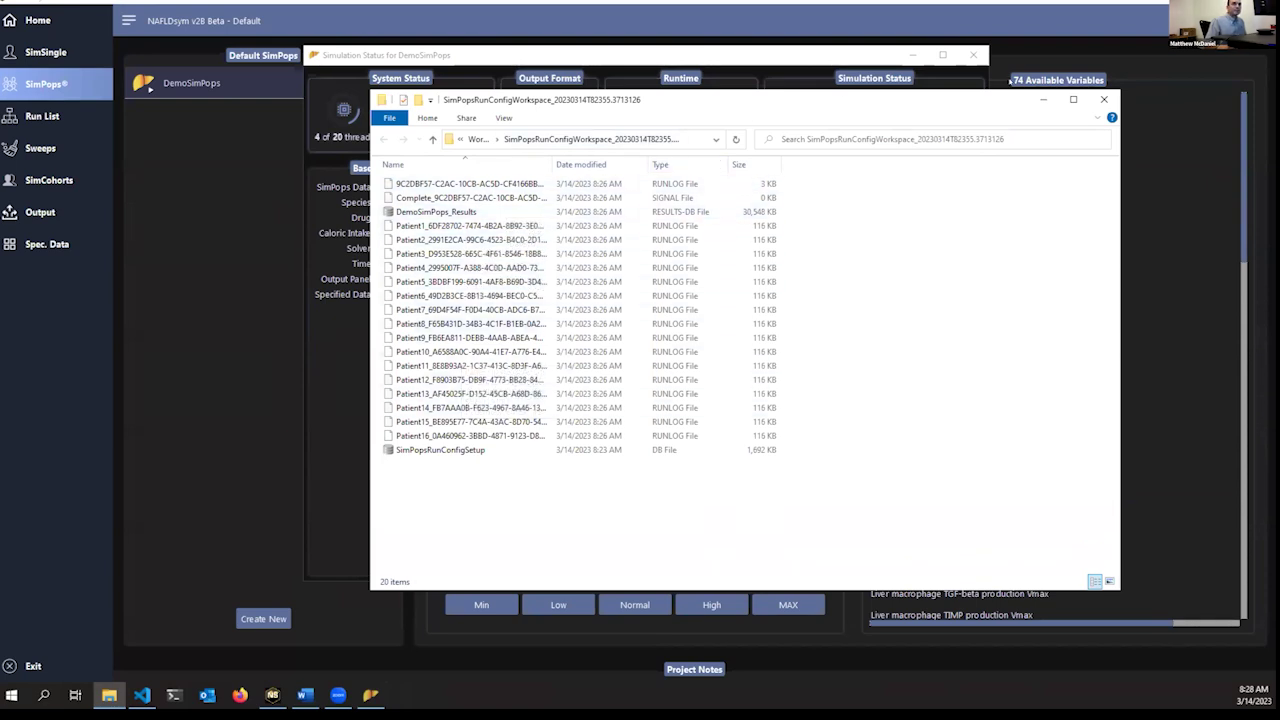
left_click(1104, 99)
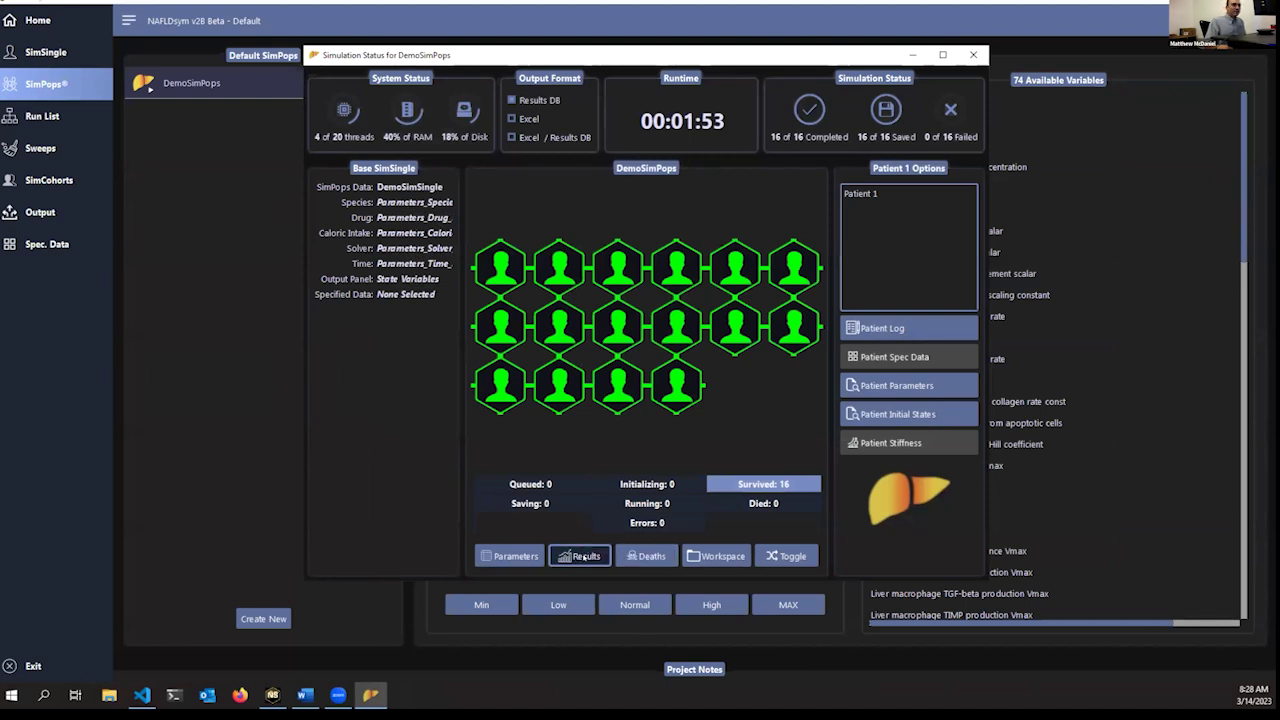
Open the DemoSimPops results, filter the variables by "plasma", and chart Plasma glucose and Plasma UFA side by side in a Quad view.
left_click(584, 556)
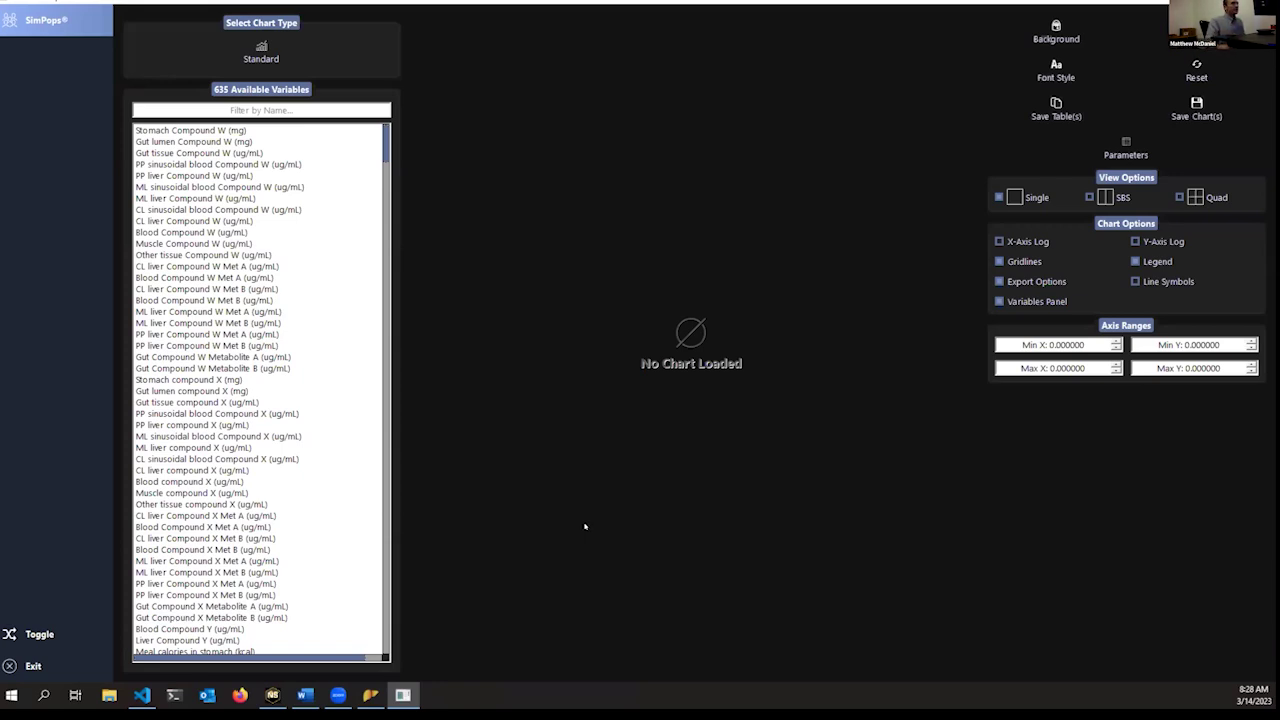
left_click(245, 108)
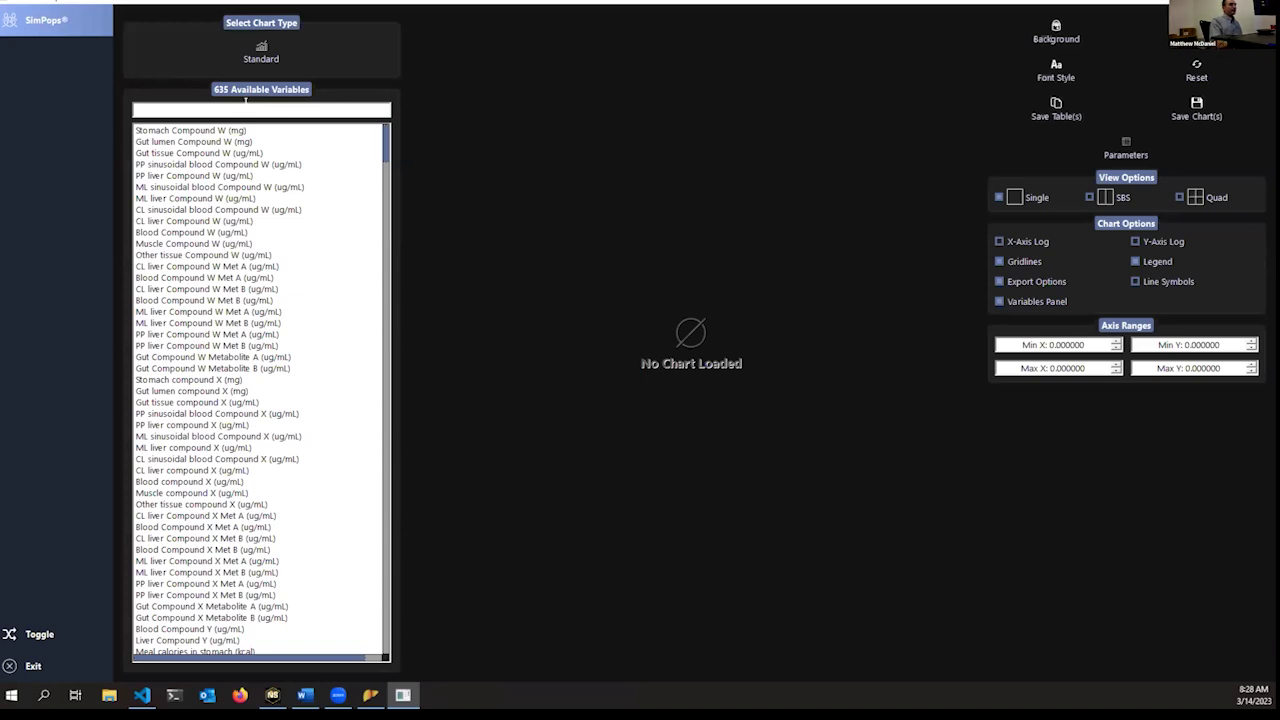
type("plasma")
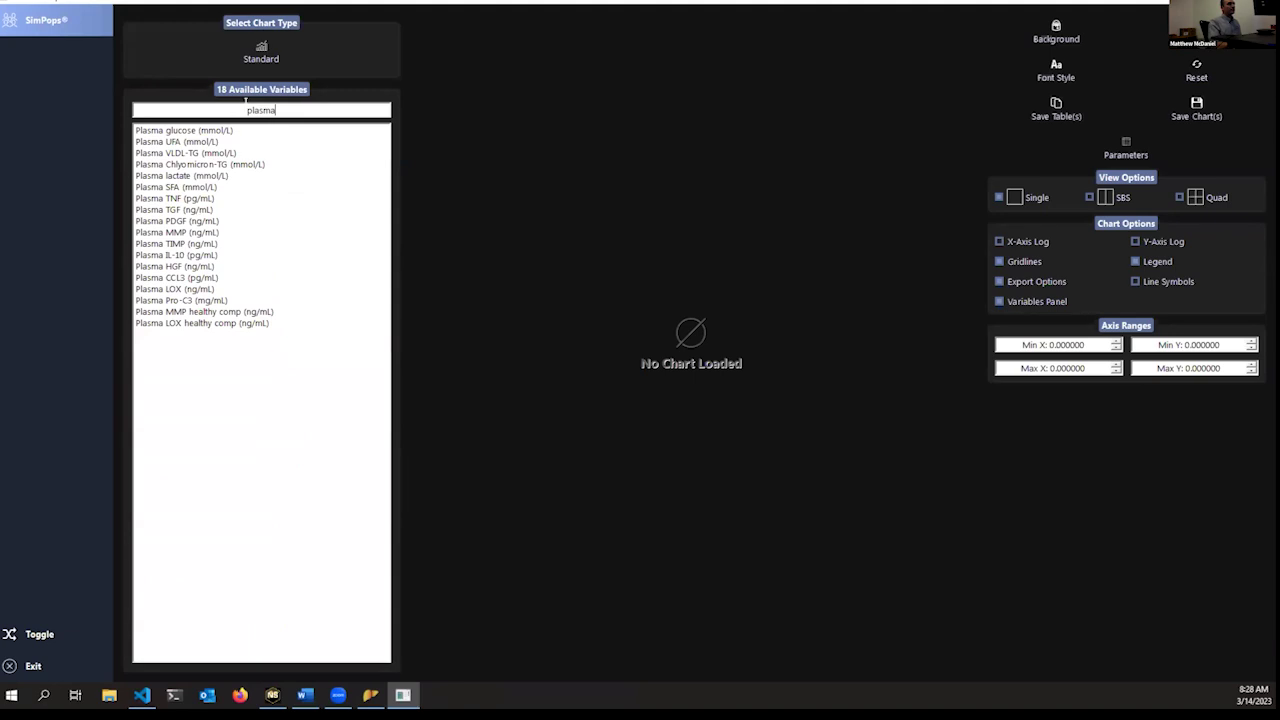
left_click(212, 131)
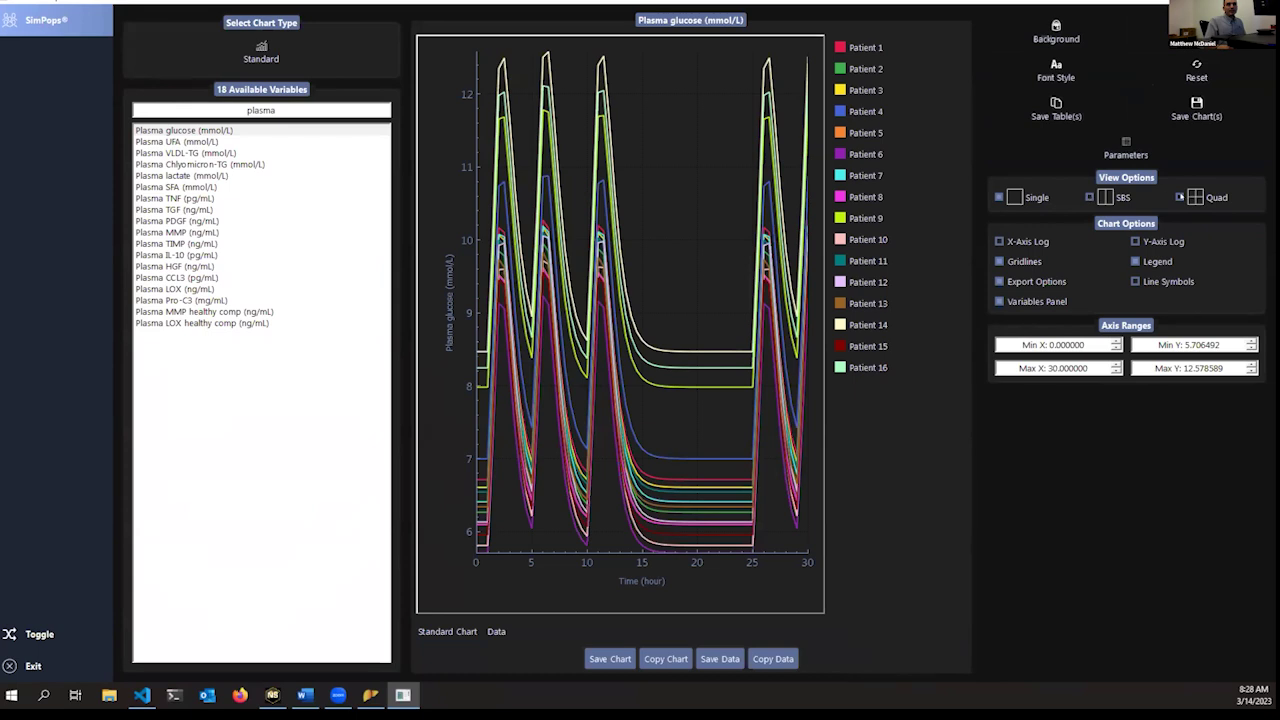
left_click(1181, 196)
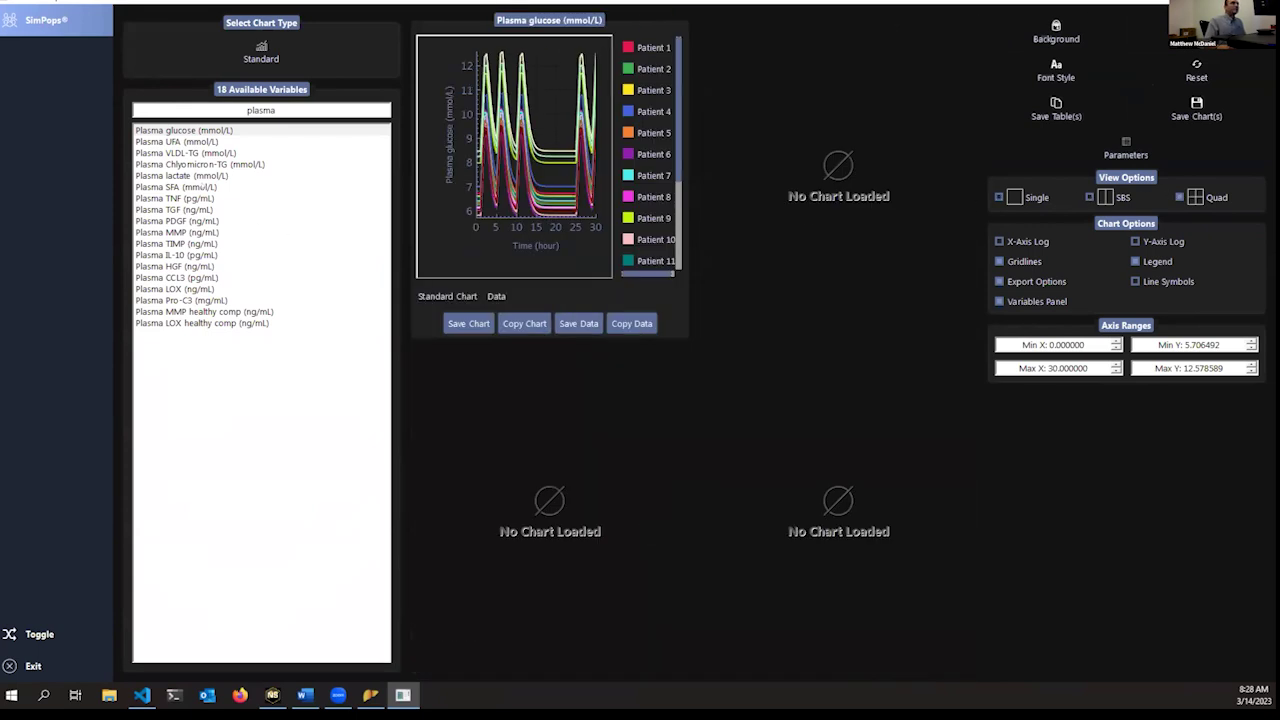
left_click_drag(198, 141, 838, 180)
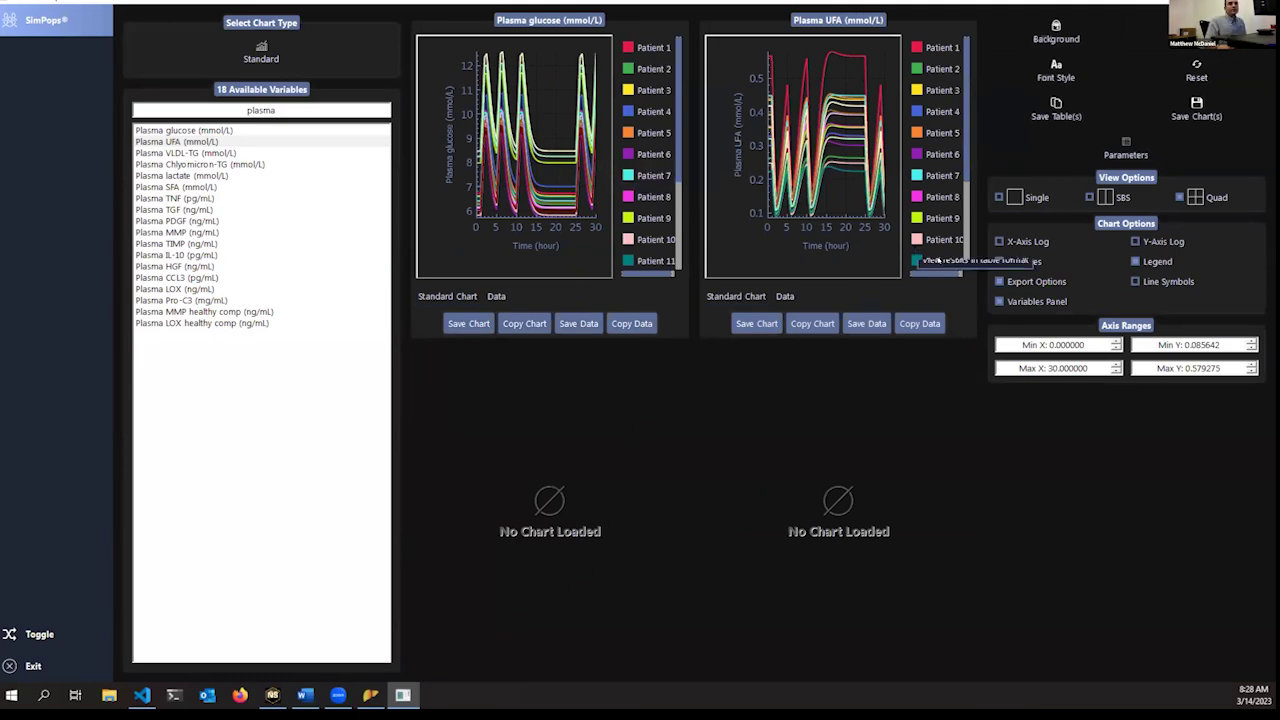
Hide the variables panel and collapse the sidebar to enlarge the charts, keeping the export options shown.
left_click(999, 281)
left_click(999, 301)
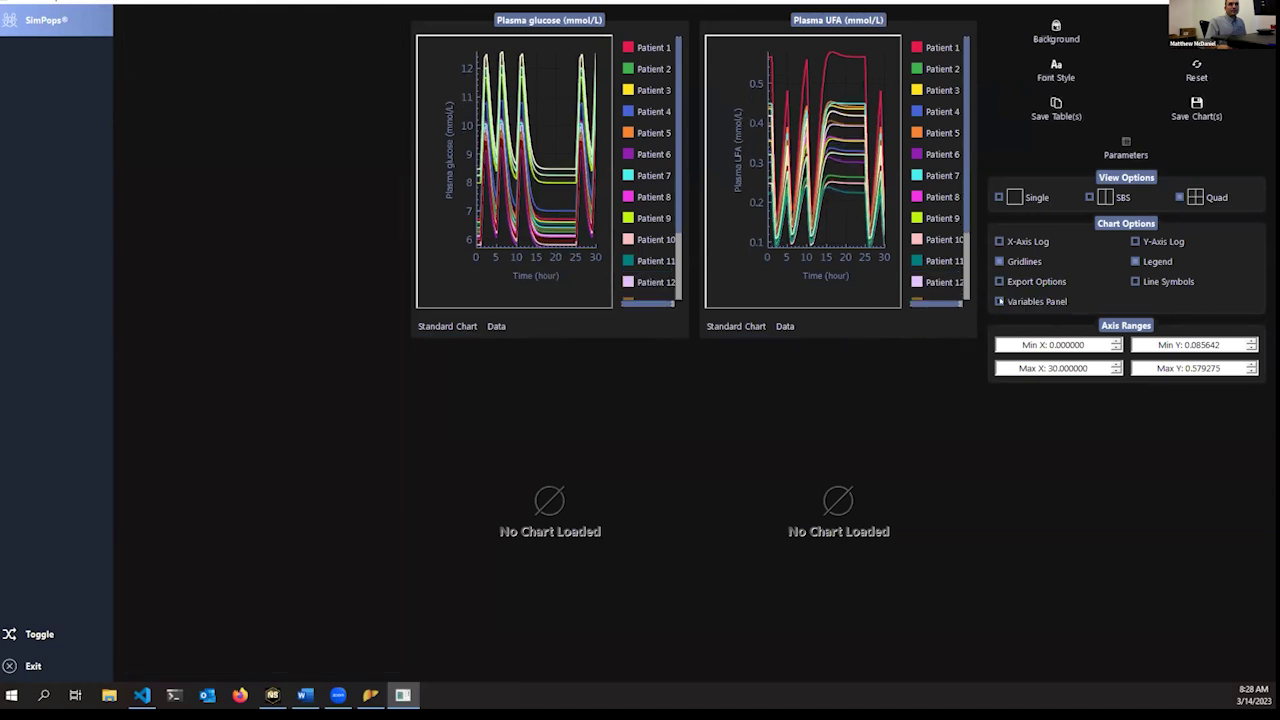
left_click(40, 634)
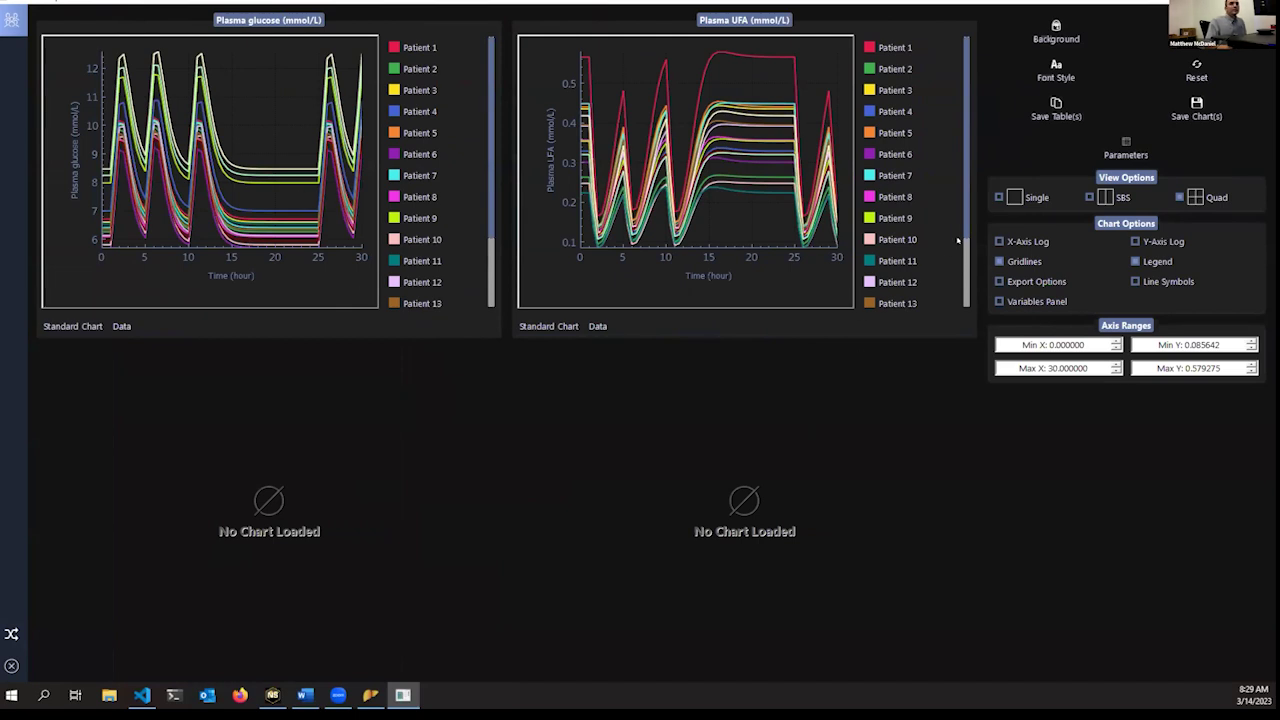
left_click(999, 281)
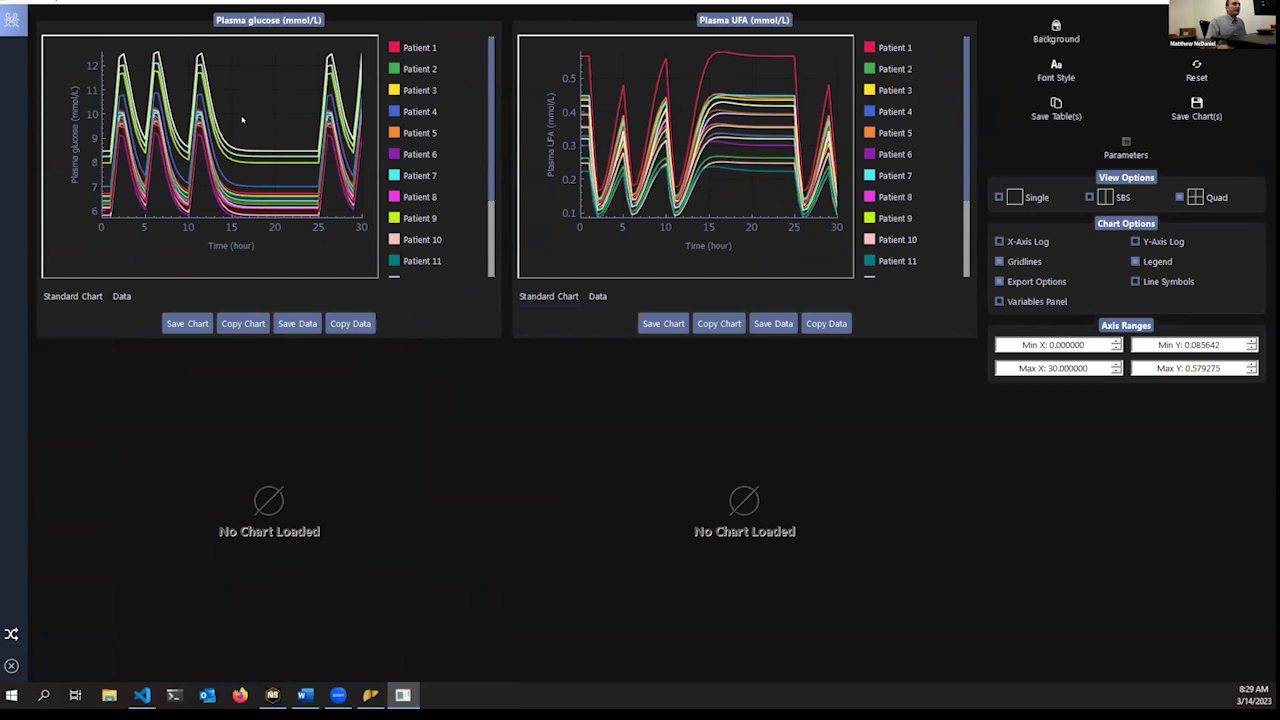
Check the Plasma glucose data table, return to its chart, and close the results viewer and the simulation status.
left_click(121, 296)
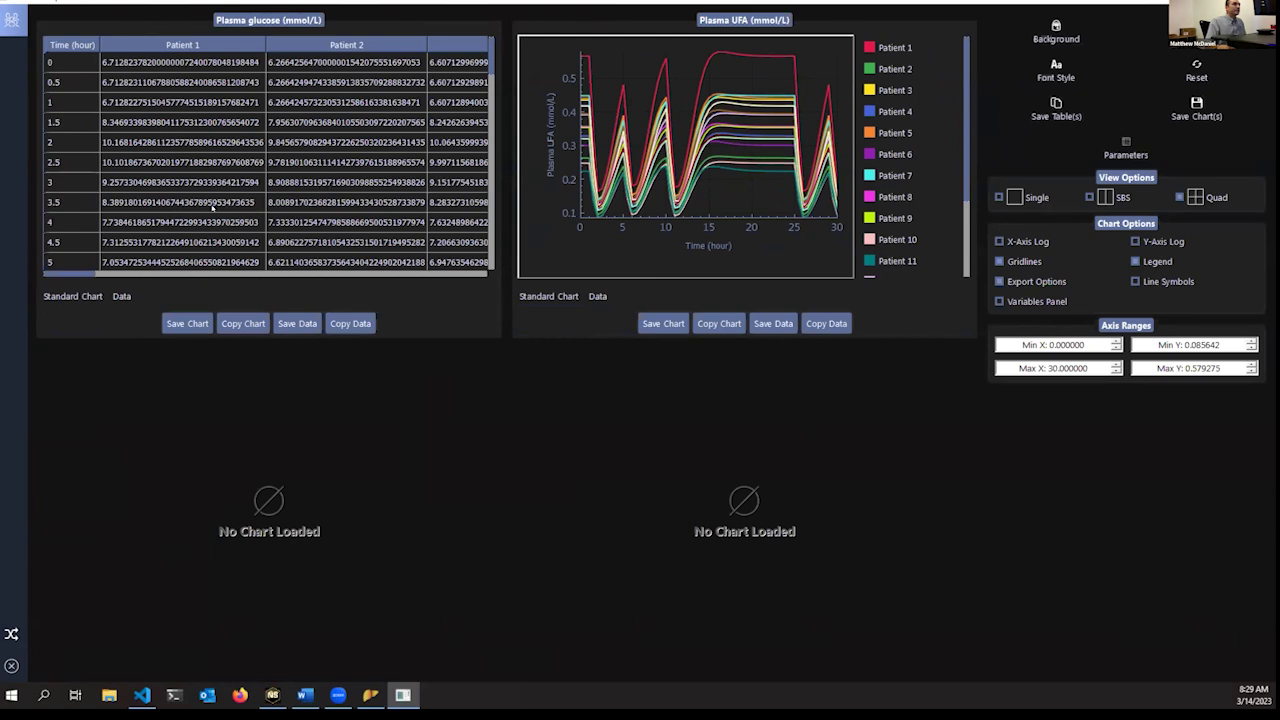
left_click(63, 298)
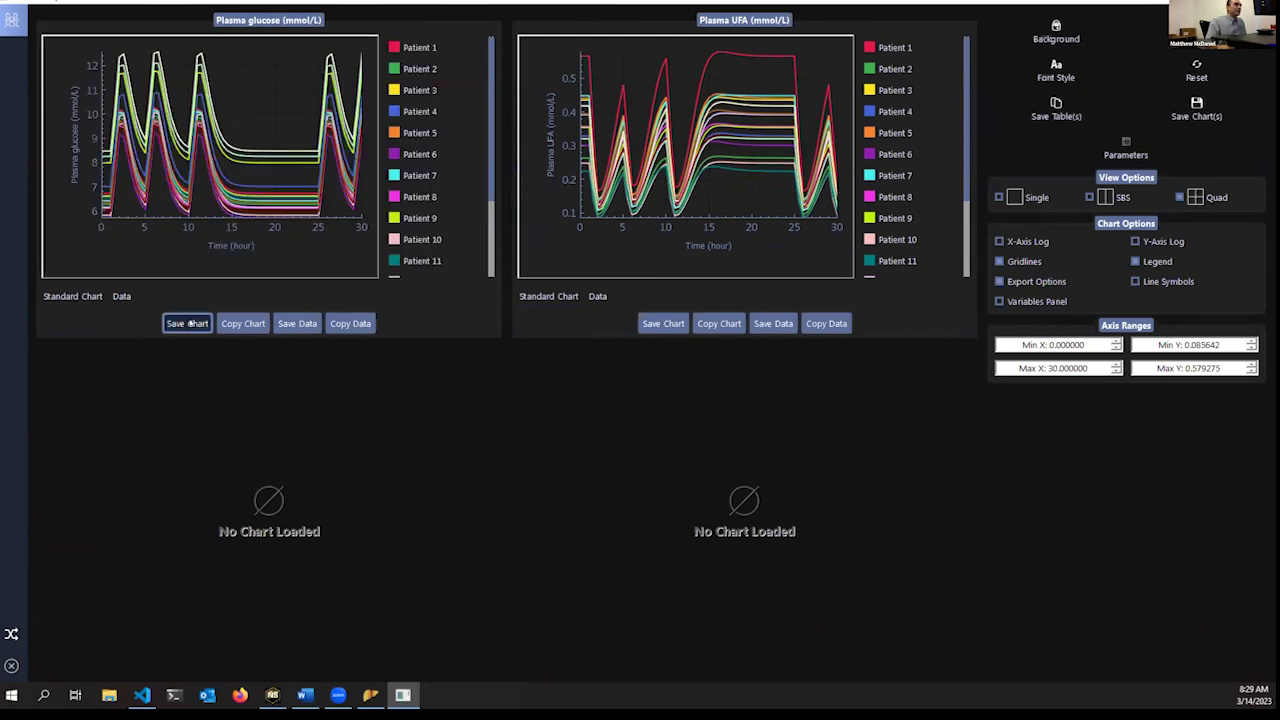
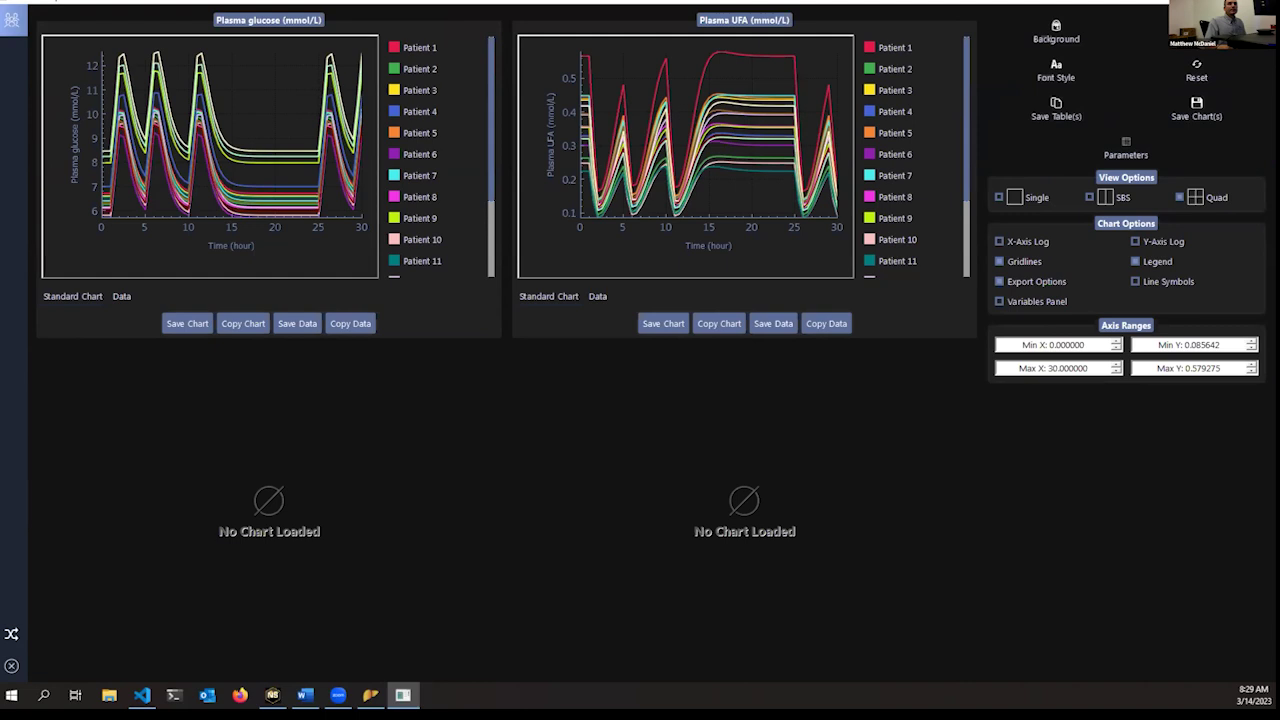
key("alt+F4")
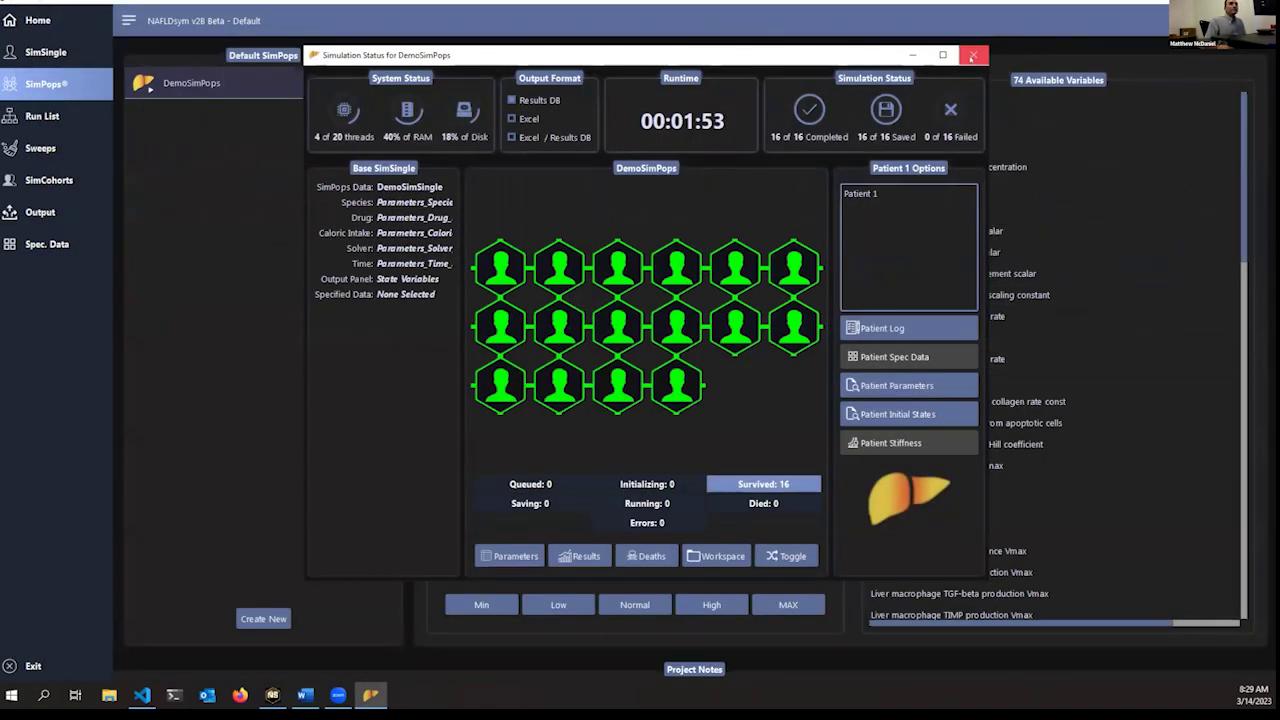
left_click(973, 55)
left_click(654, 373)
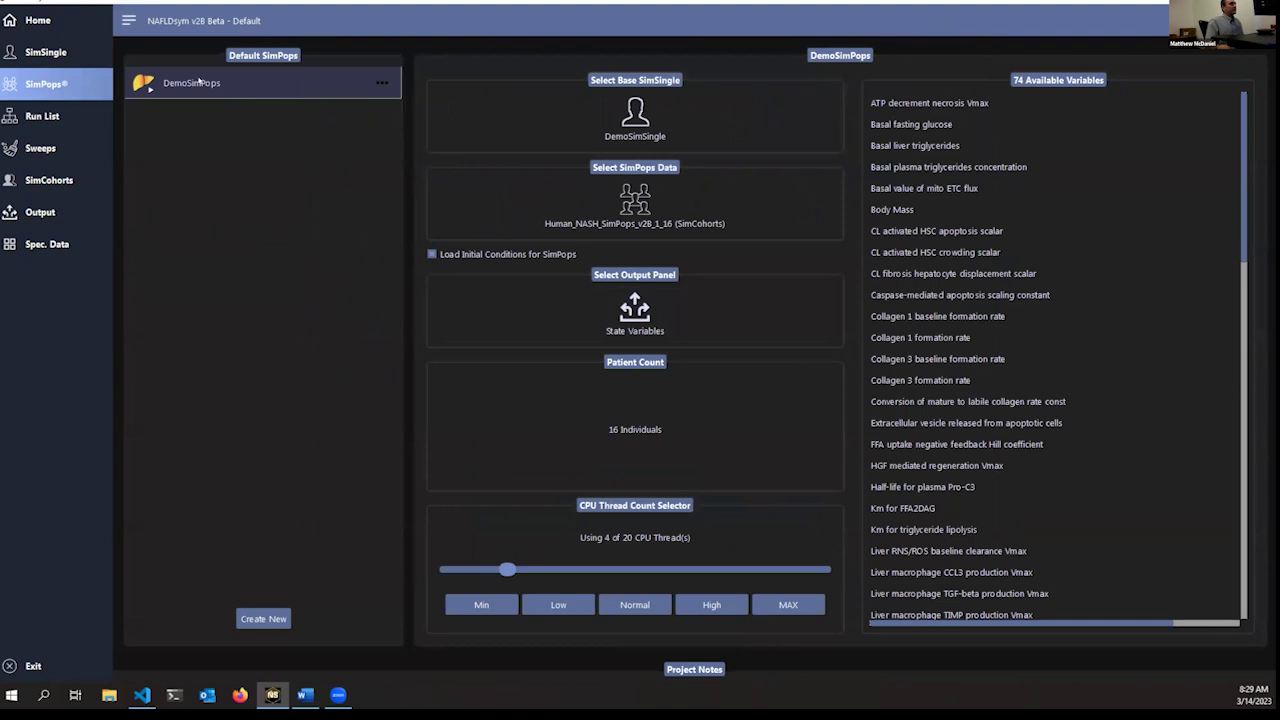
Reopen the existing DemoSimPops_Results file from the SimPops run workspace folder and return to the main NAFLDsym window.
left_click(128, 20)
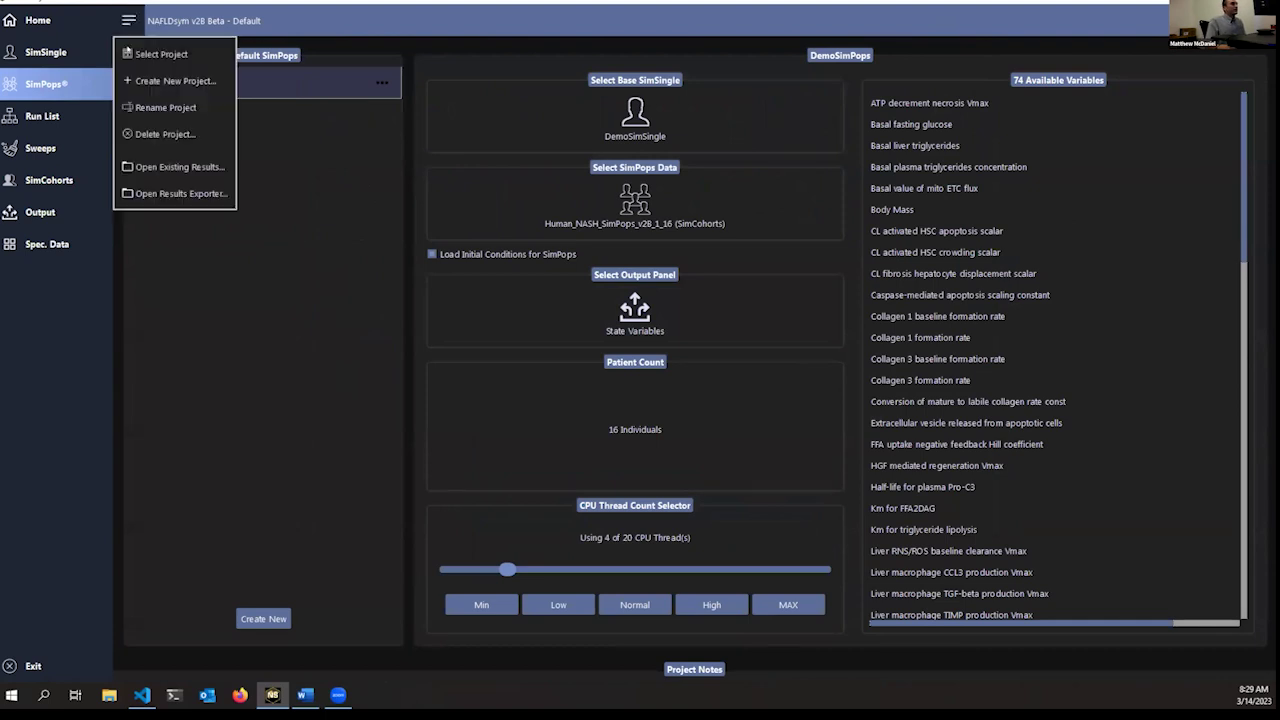
left_click(160, 167)
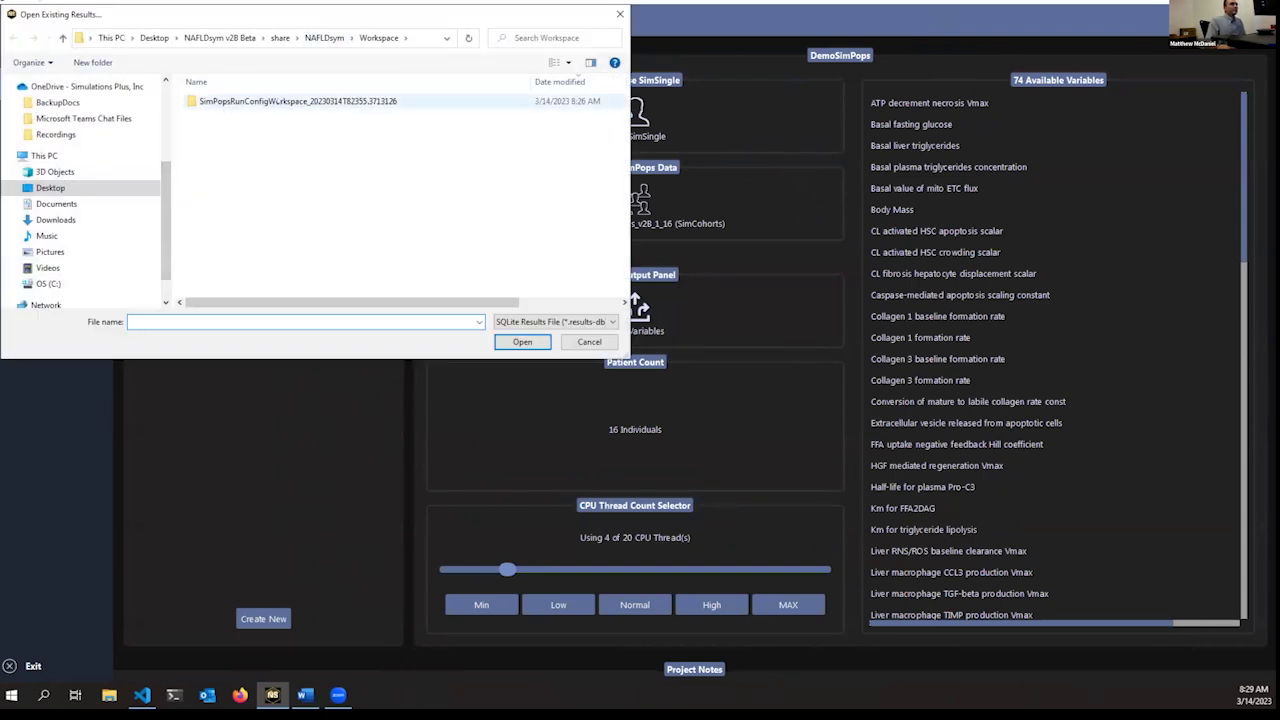
double_click(276, 101)
double_click(240, 101)
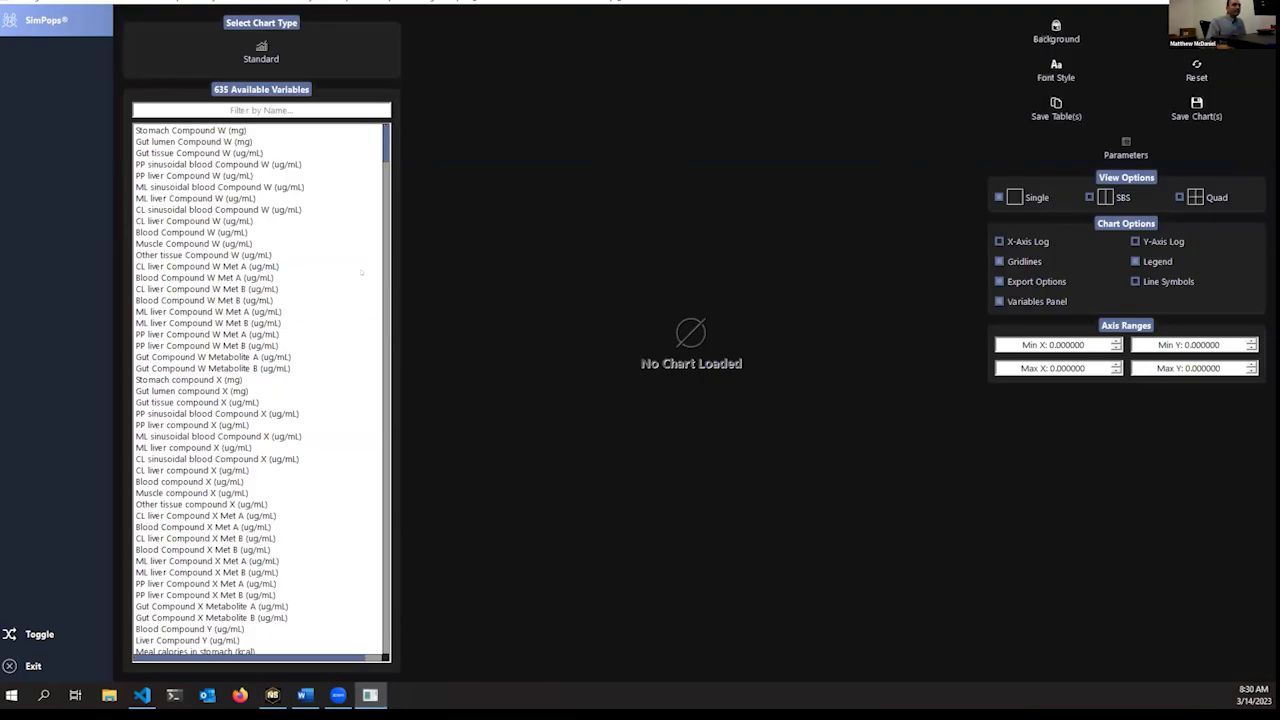
key("alt+Tab")
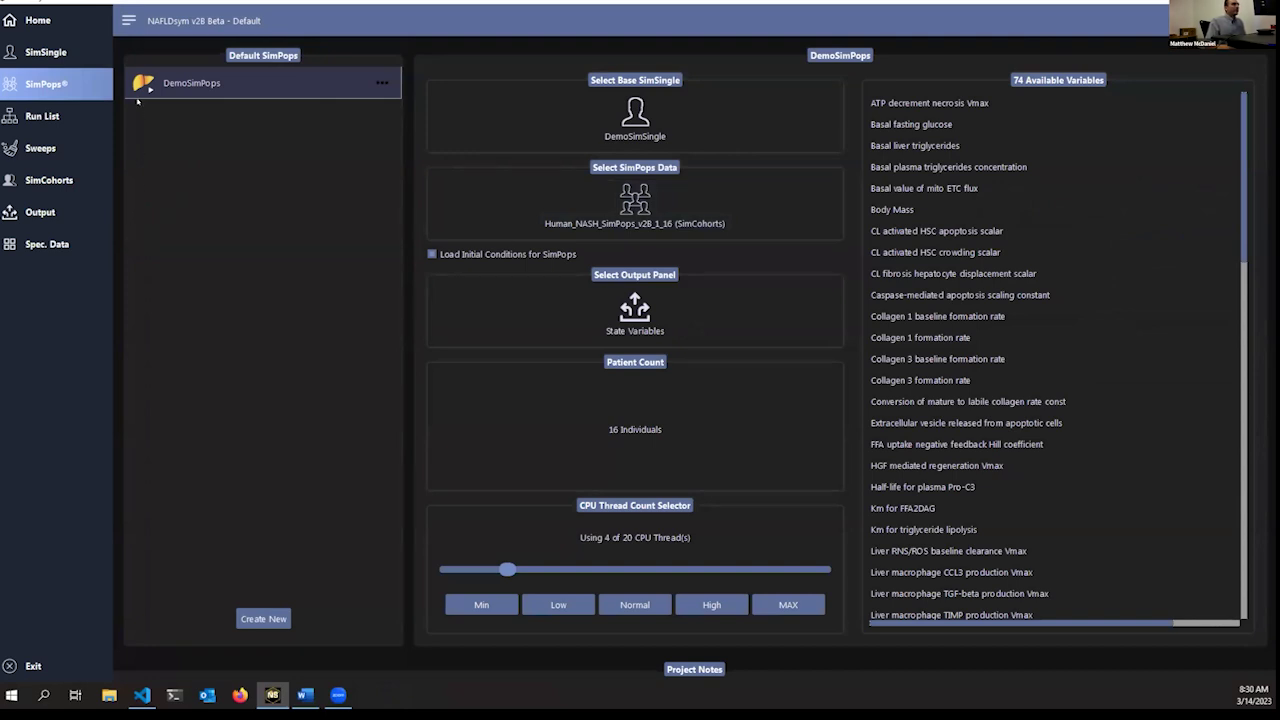
Load the DemoSimPops_Results file into the Results Exporter.
left_click(128, 20)
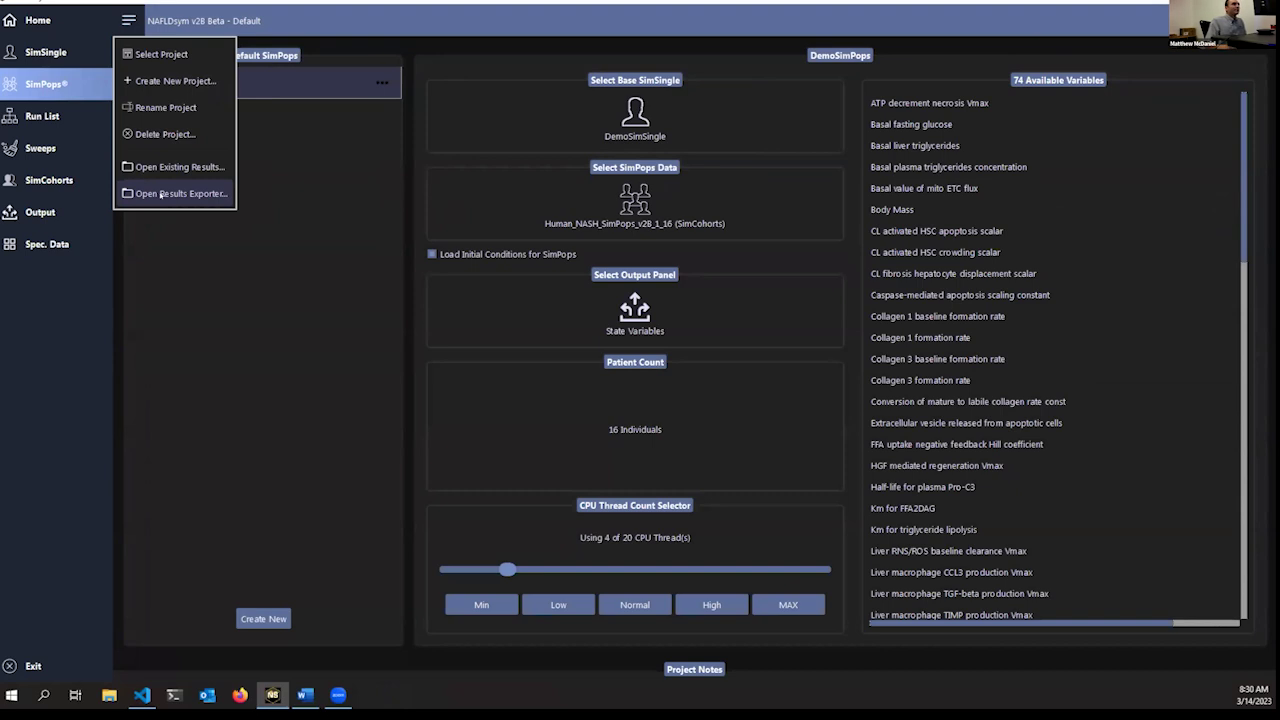
left_click(200, 194)
left_click(239, 101)
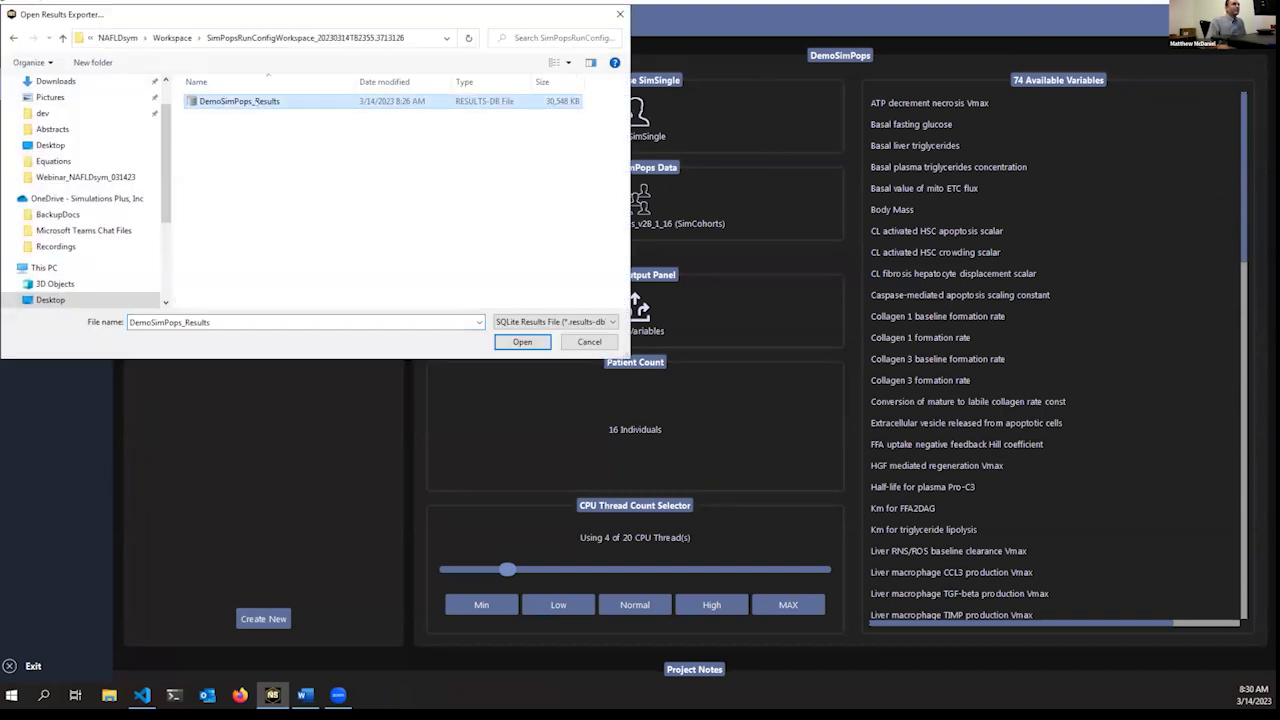
key("Return")
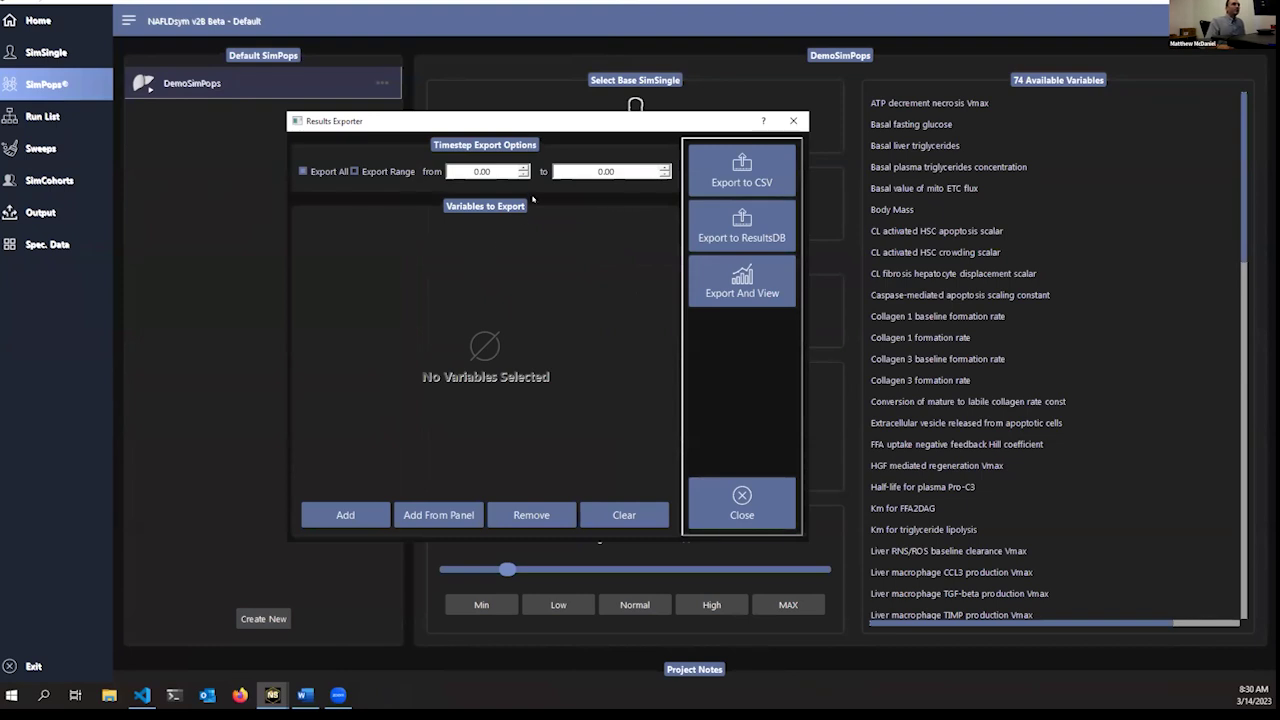
Set the export range from 0.00 to 10.00 and add the variables of the NAFLD_patients_24h_equil panel to the export.
left_click(353, 171)
left_click(664, 167)
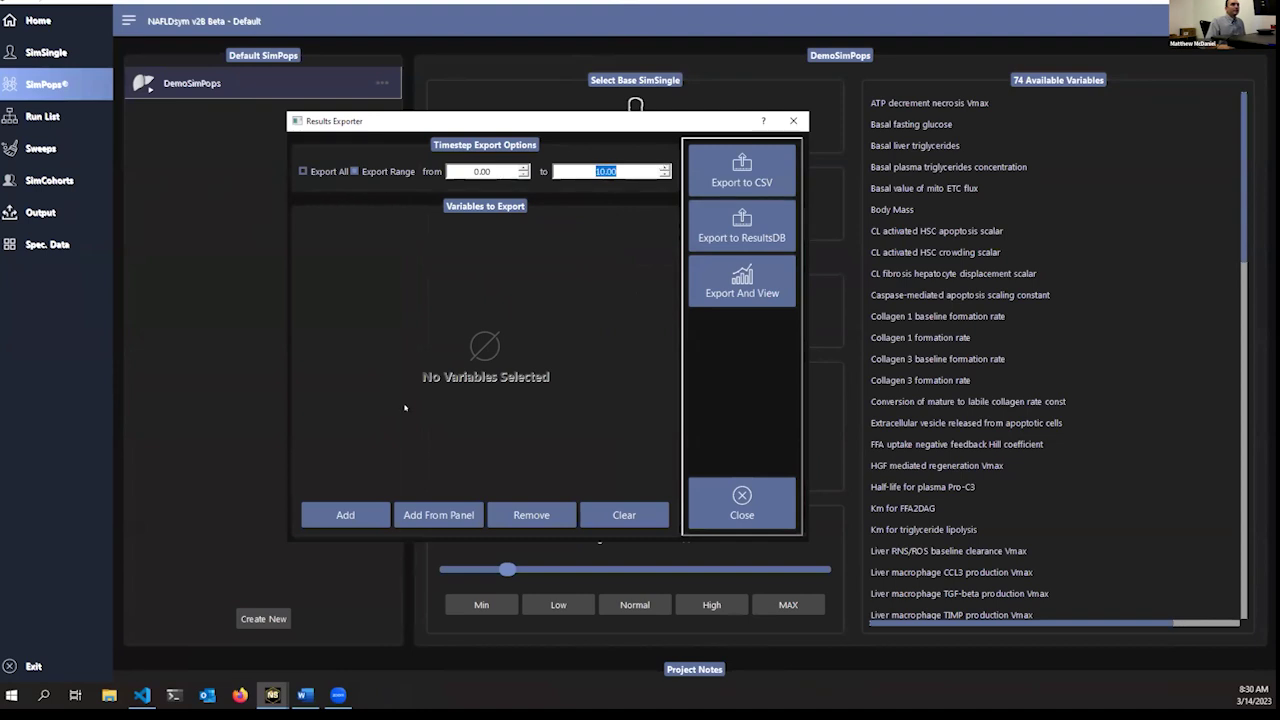
left_click(358, 514)
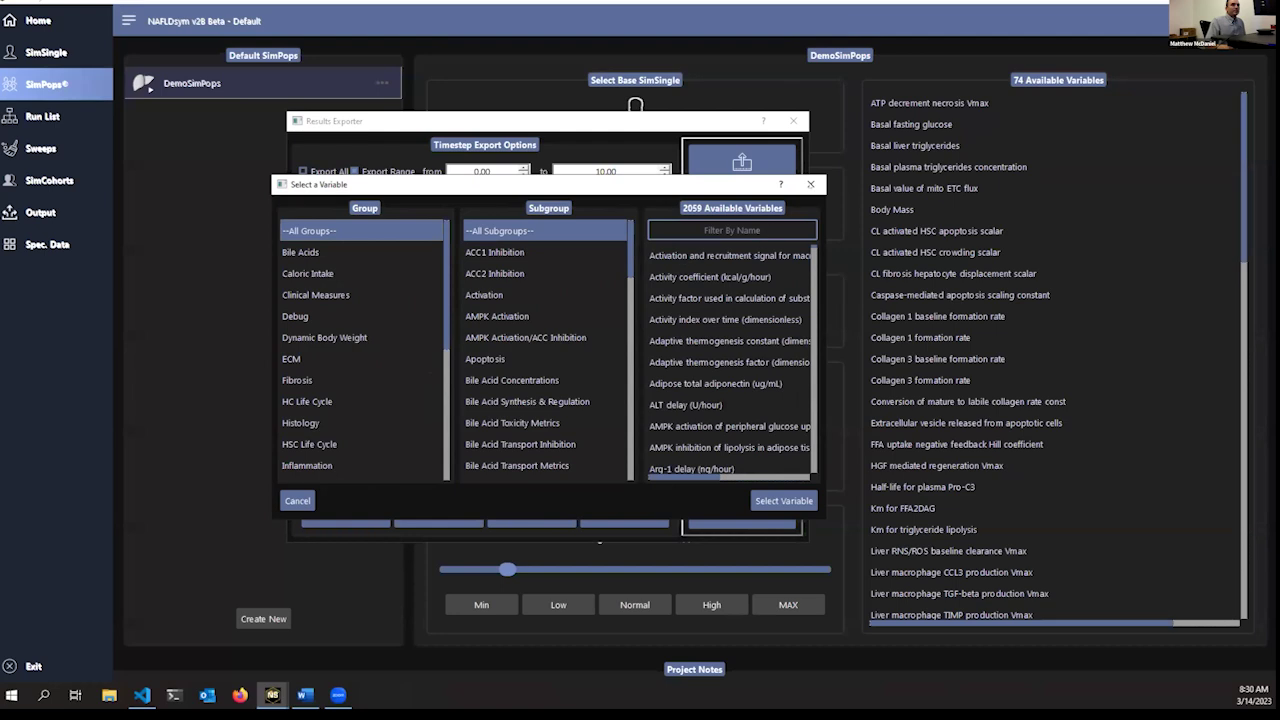
left_click(810, 184)
left_click(440, 514)
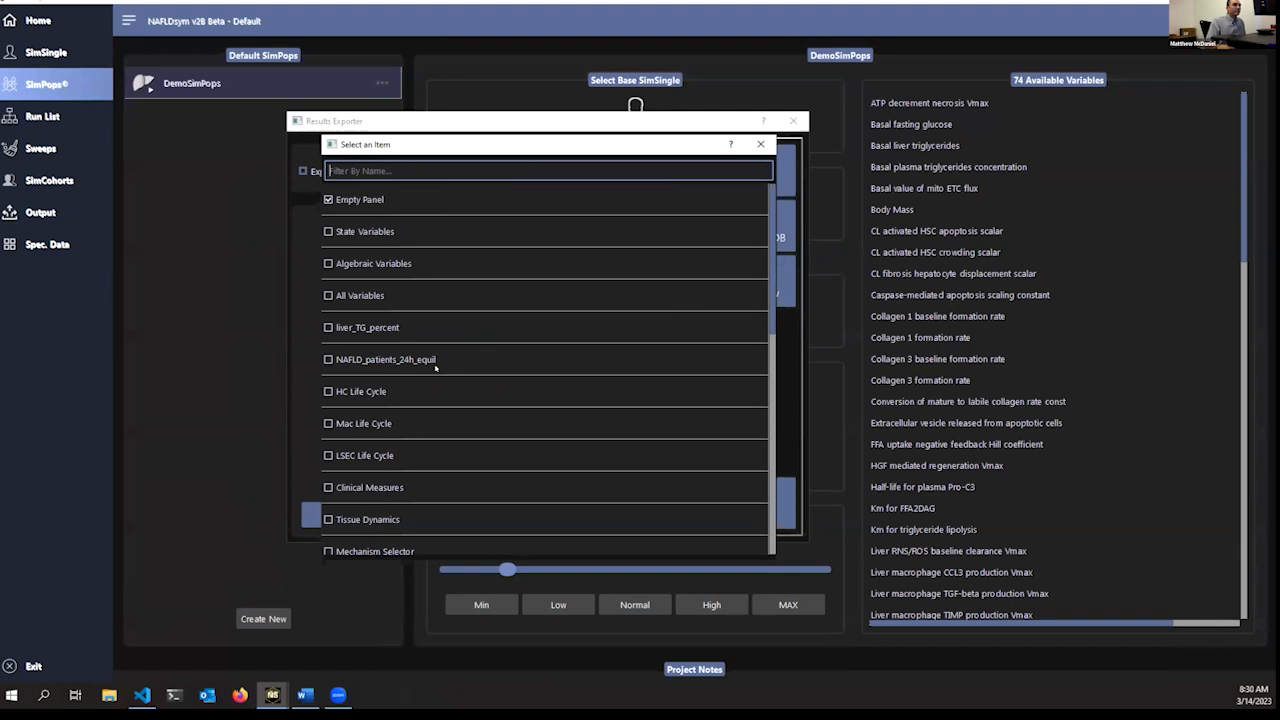
left_click(338, 358)
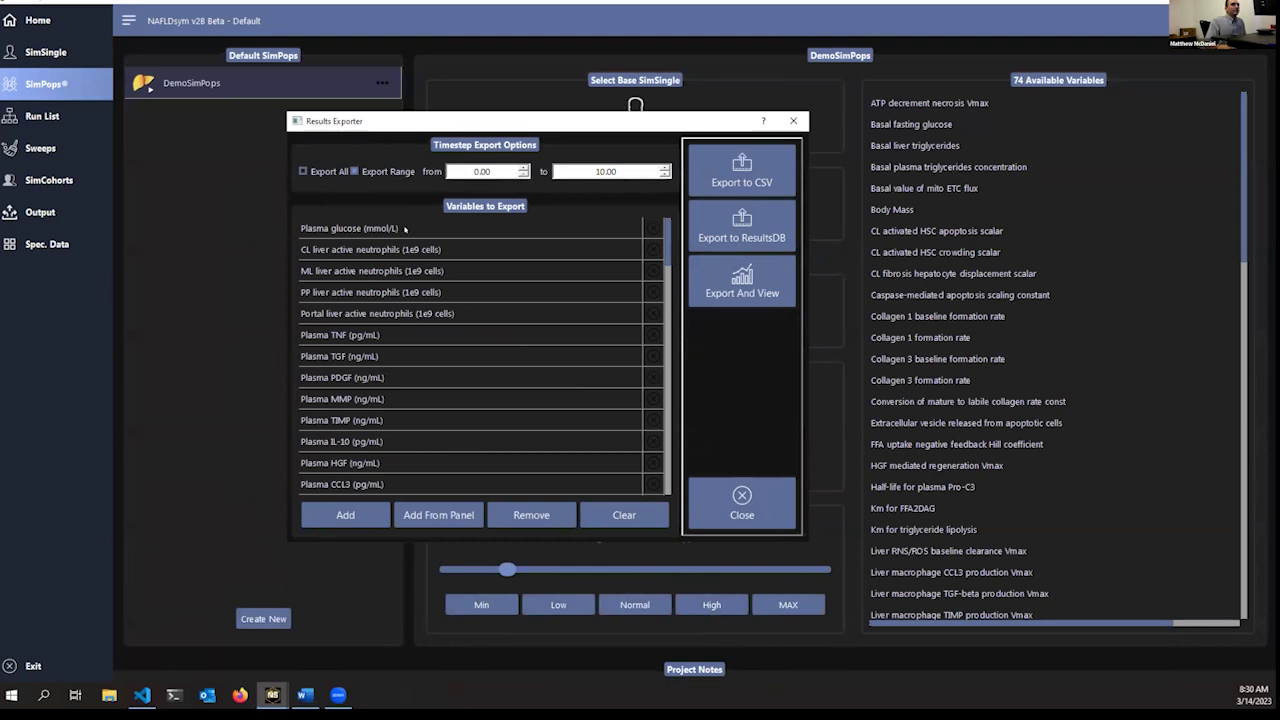
scroll(404, 240, "down", 4)
scroll(403, 380, "up", 4)
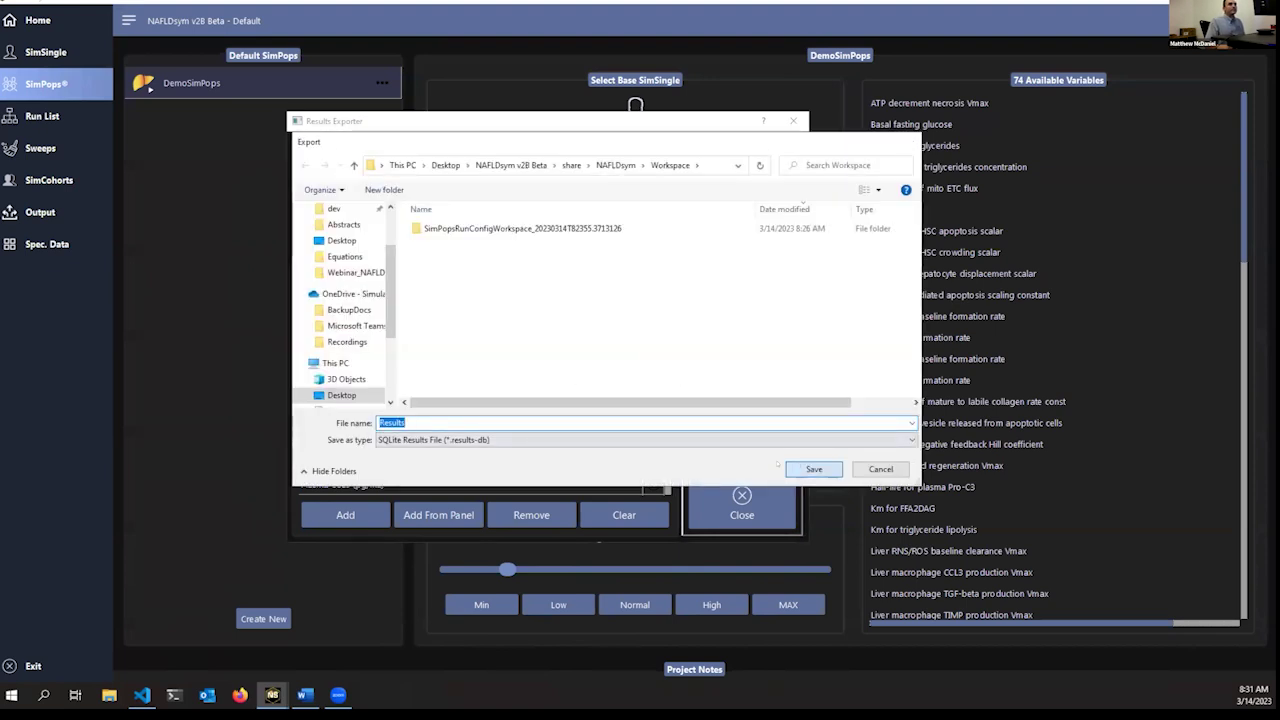
Export and view the selection as an SQLite results file named Results, chart Plasma glucose, and close the viewer and exporter.
left_click(795, 469)
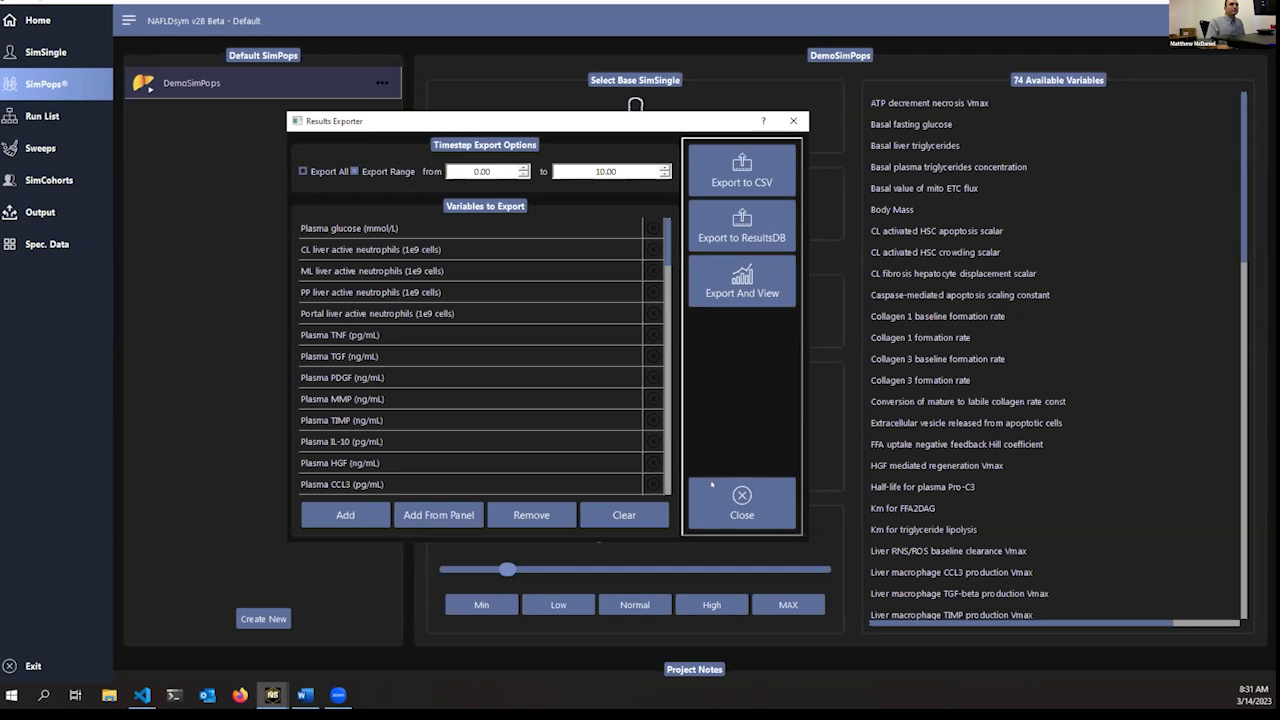
left_click(712, 484)
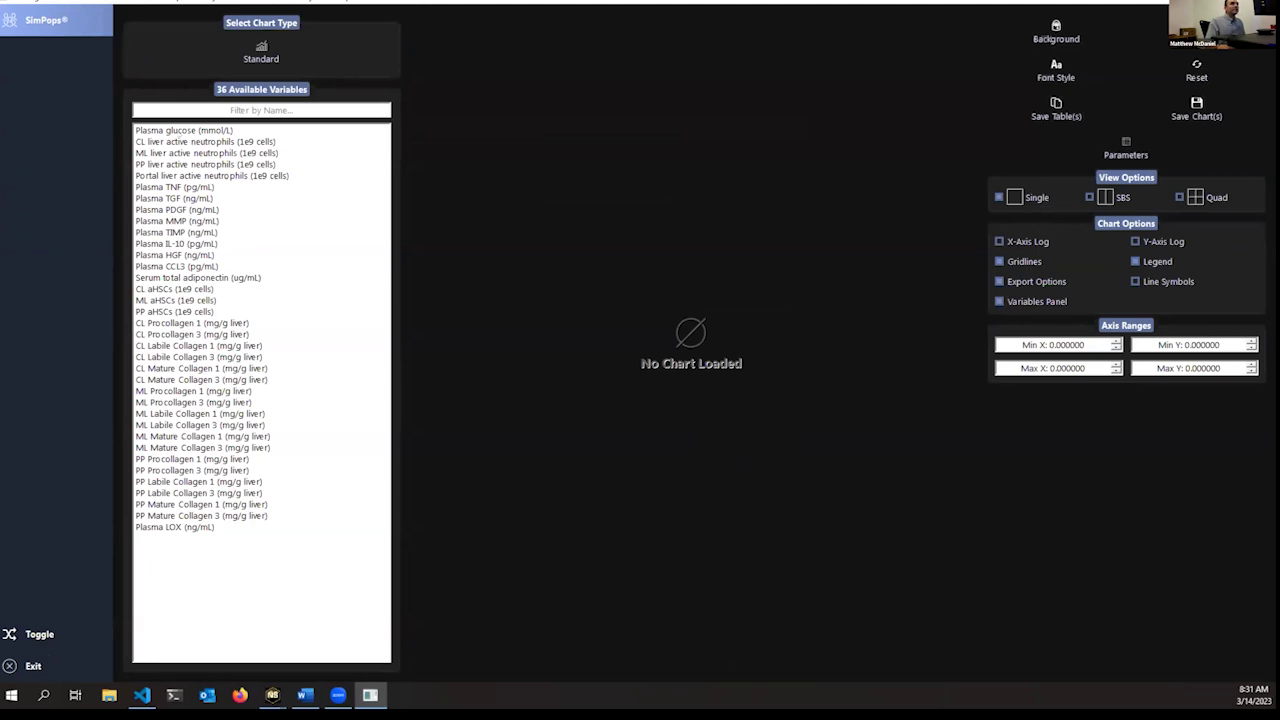
left_click(184, 130)
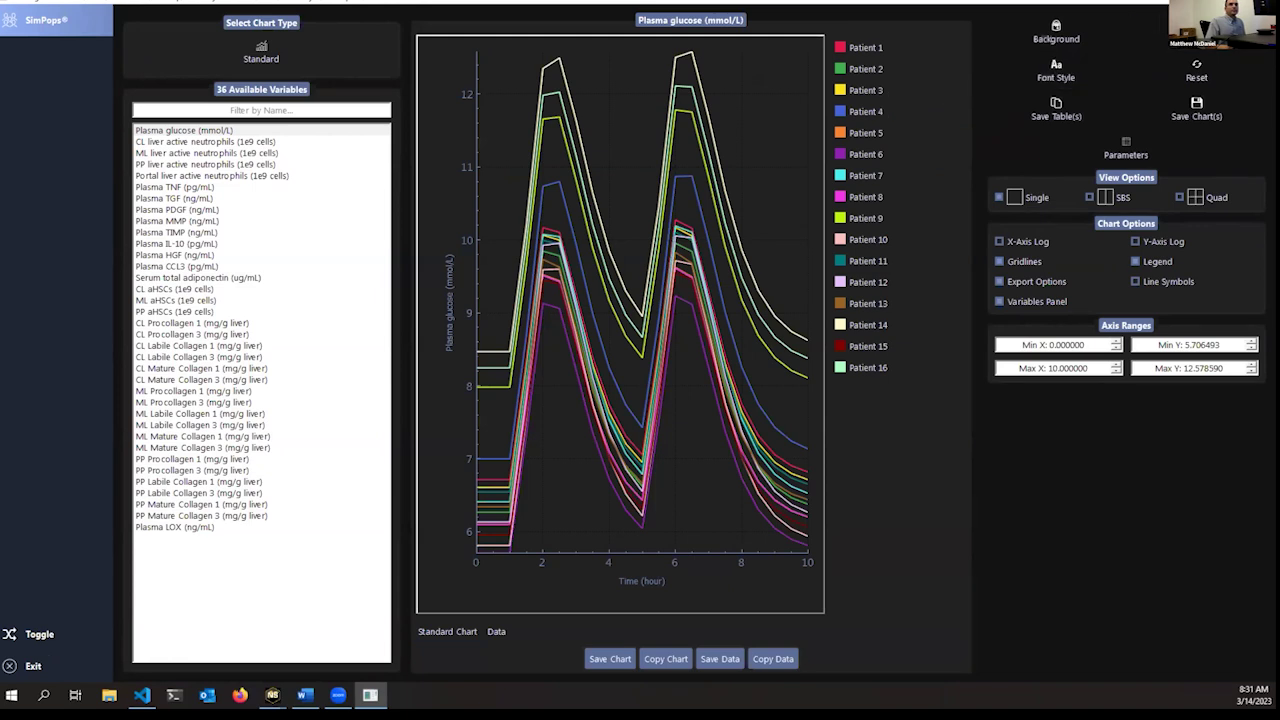
key("alt+F4")
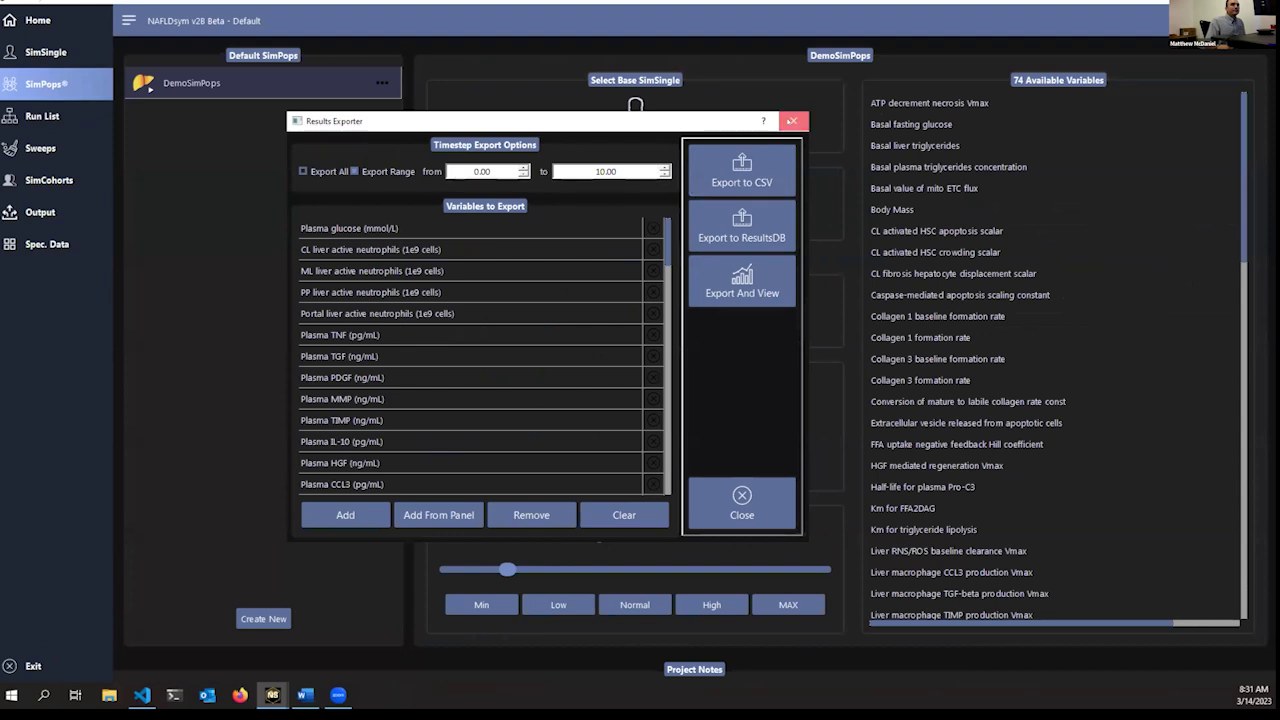
left_click(793, 121)
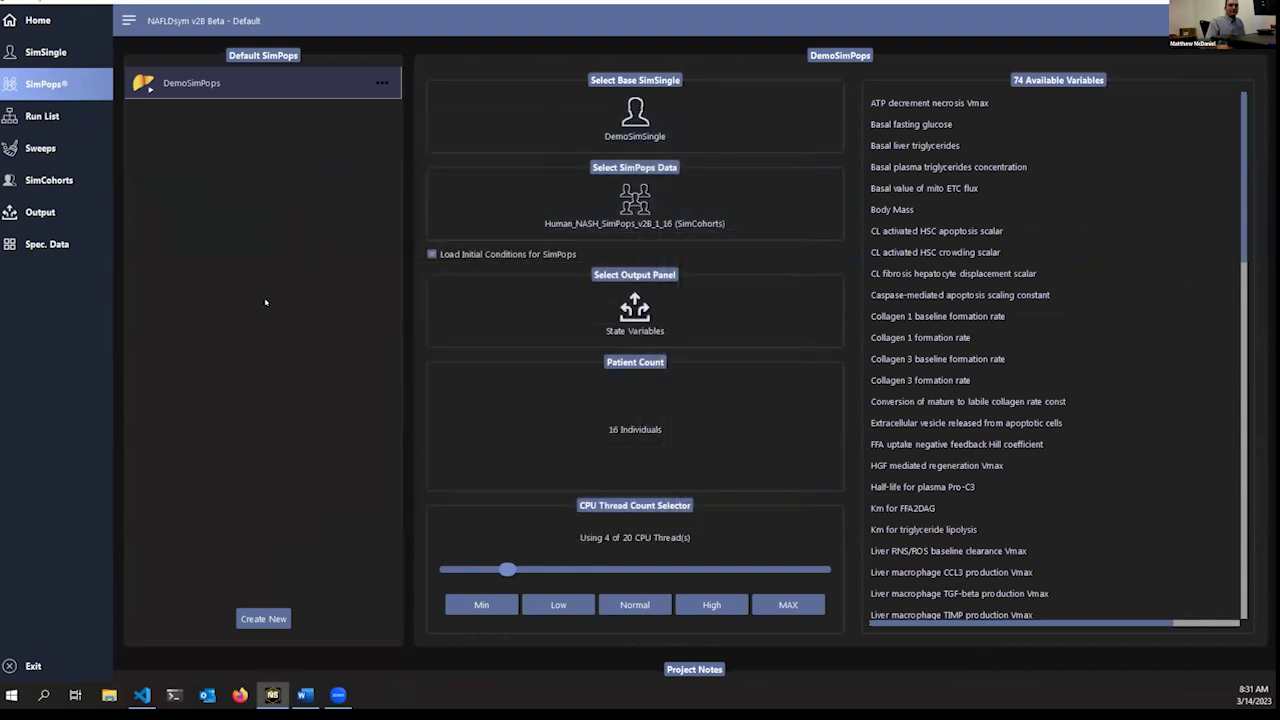